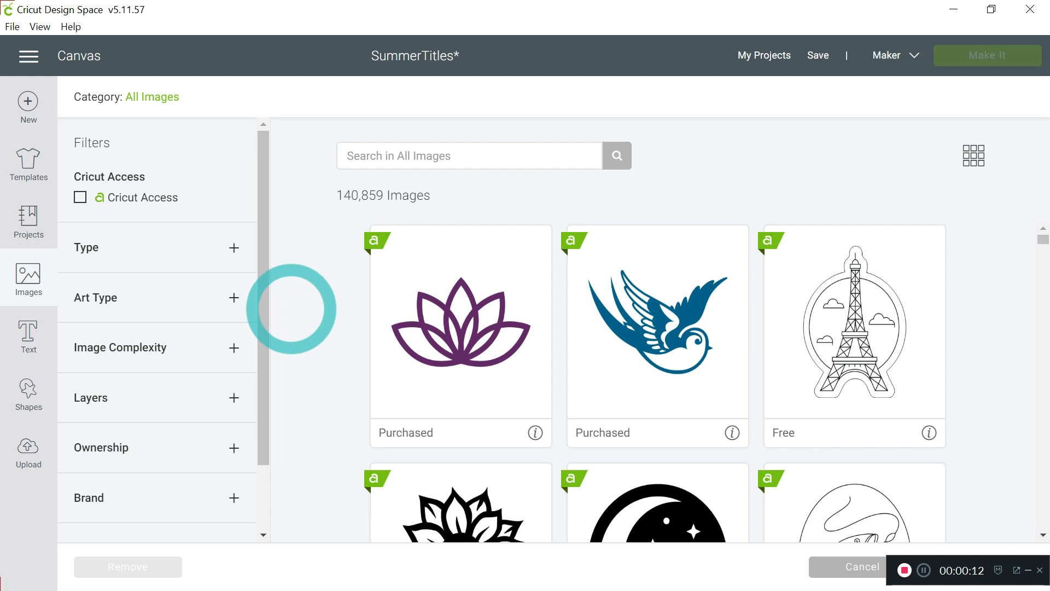
Search the image library for "title"
click(371, 156)
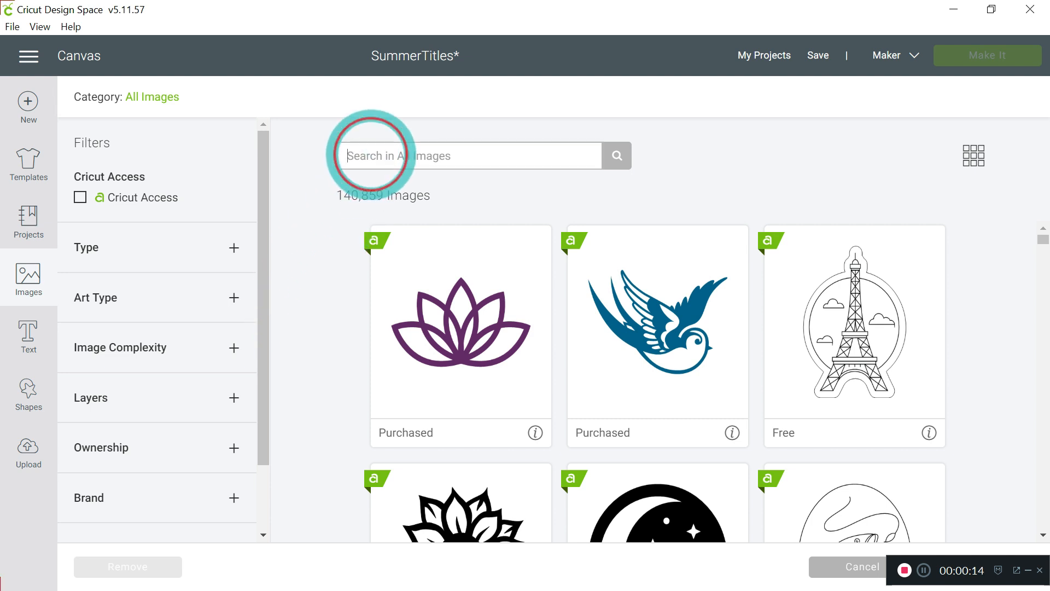
text(title)
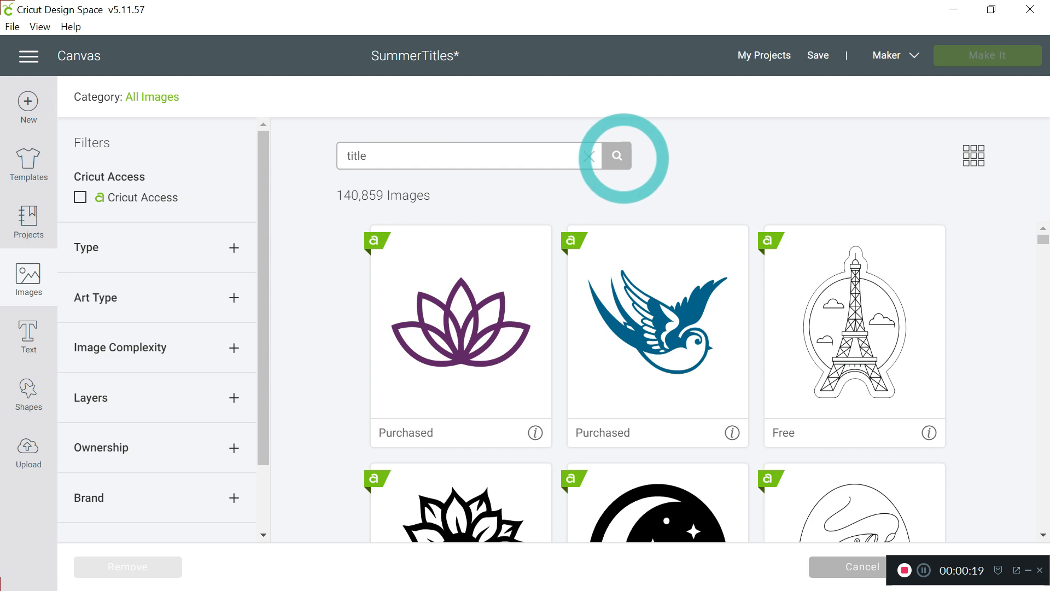
click(618, 156)
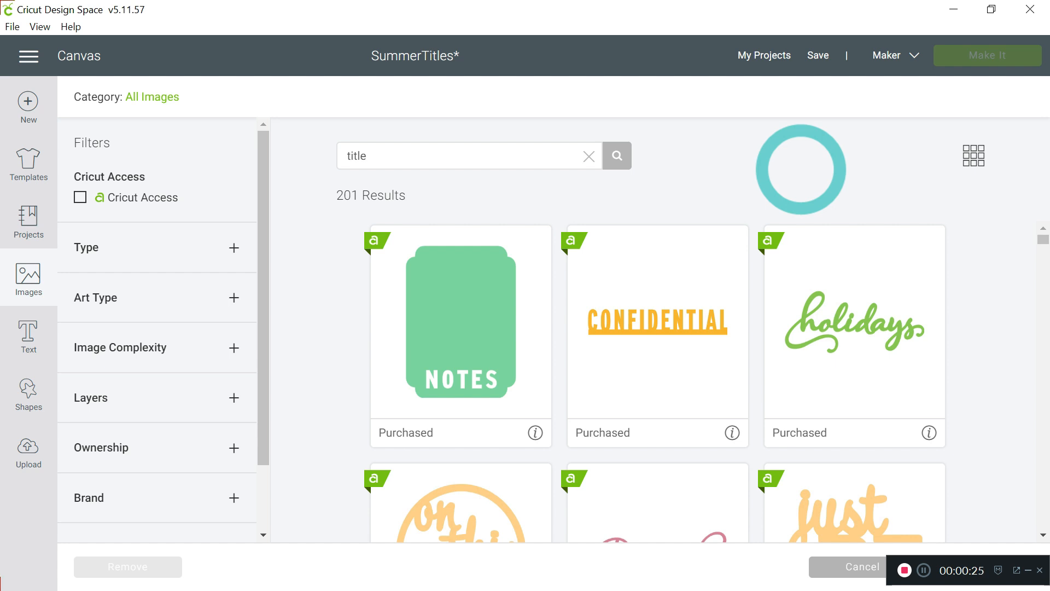
Browse the title images and filter them by layers to show only Multi
scroll(949, 373, down, 5)
scroll(950, 378, down, 7)
scroll(950, 378, down, 8)
scroll(950, 377, down, 4)
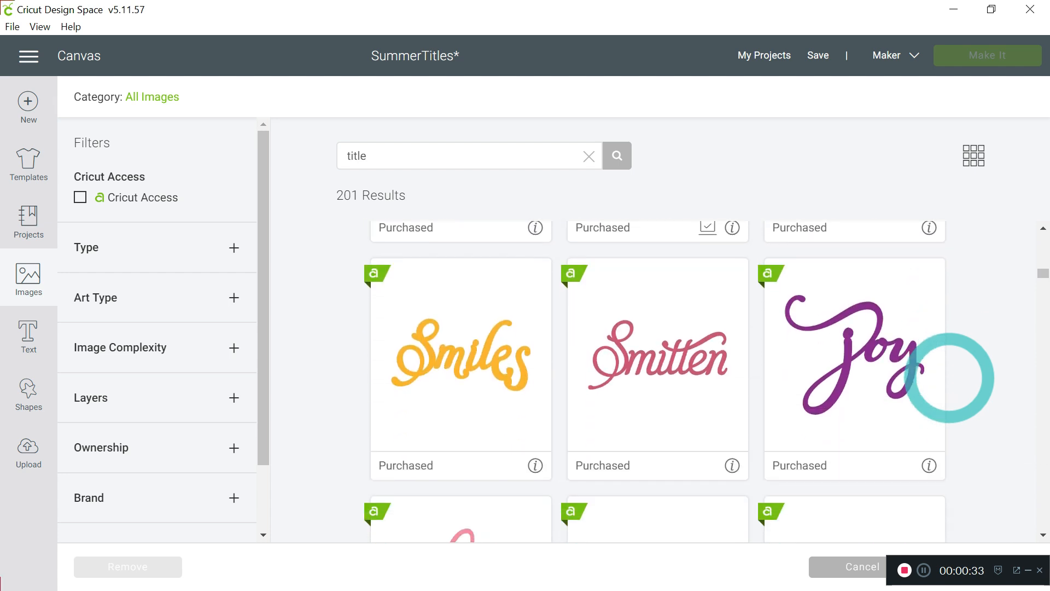
scroll(978, 427, down, 4)
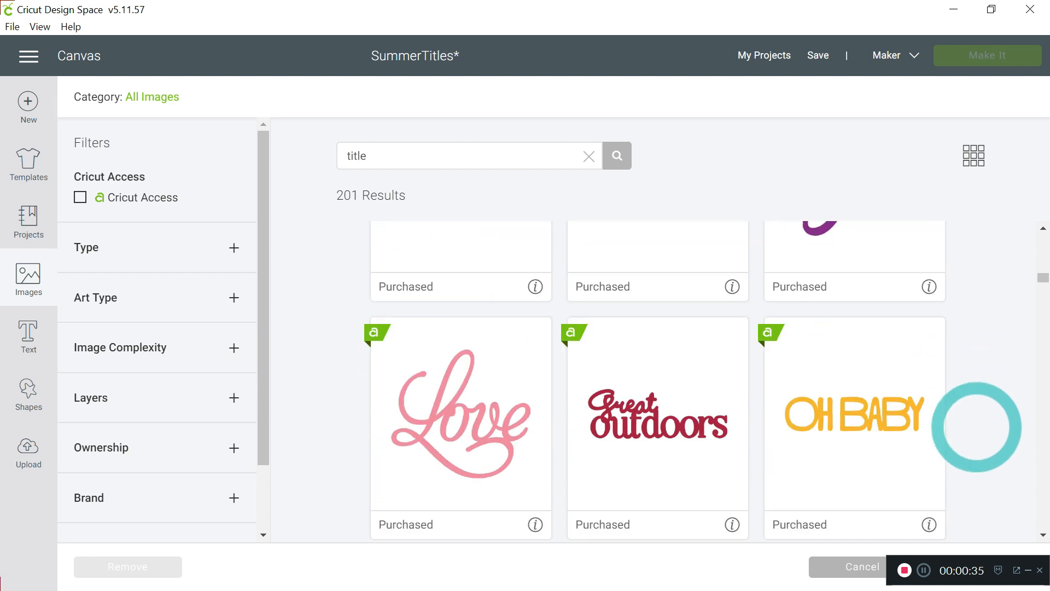
scroll(977, 427, down, 3)
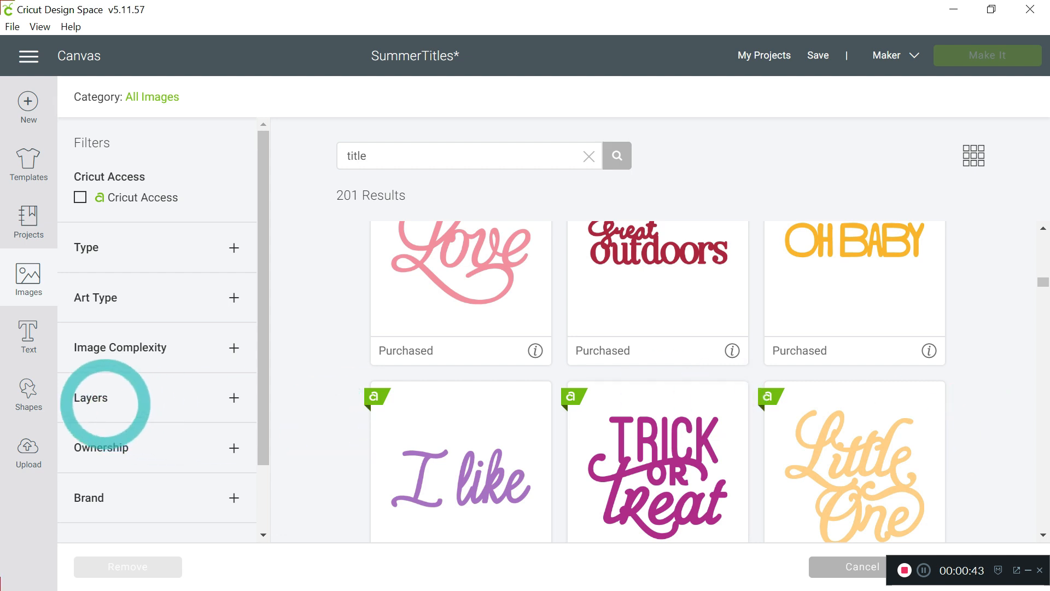
click(105, 405)
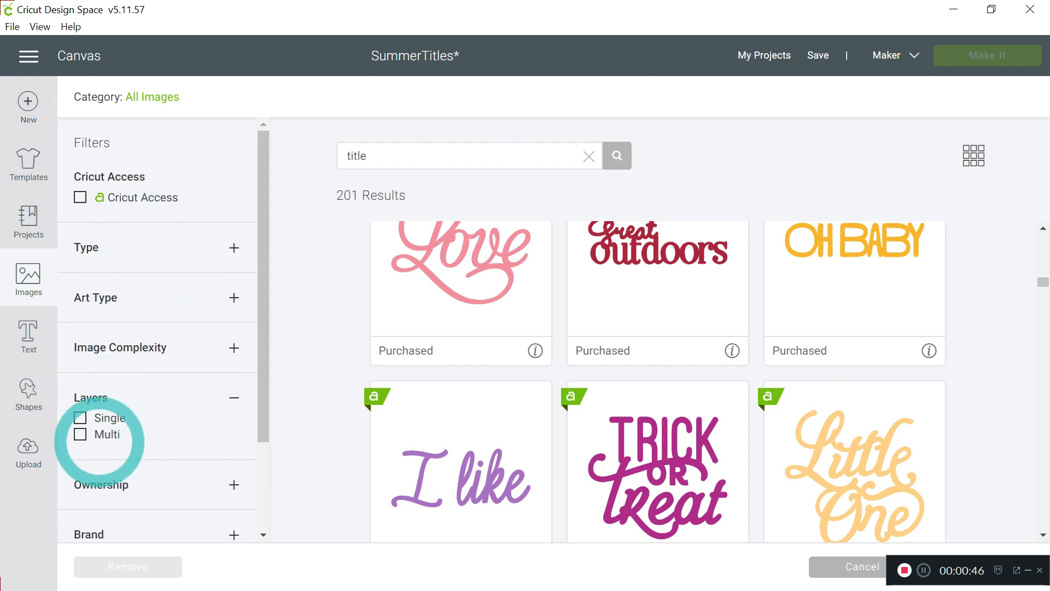
click(80, 434)
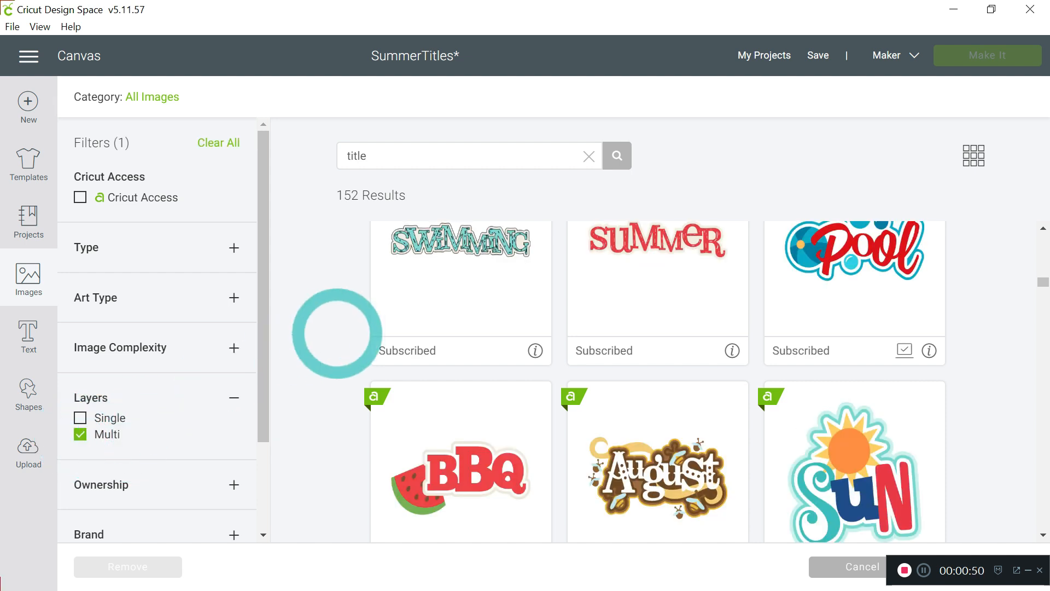
Find the Cool In The Pool Title image with the slanted orange L among the multi-layer results and insert it on the canvas
scroll(601, 351, up, 10)
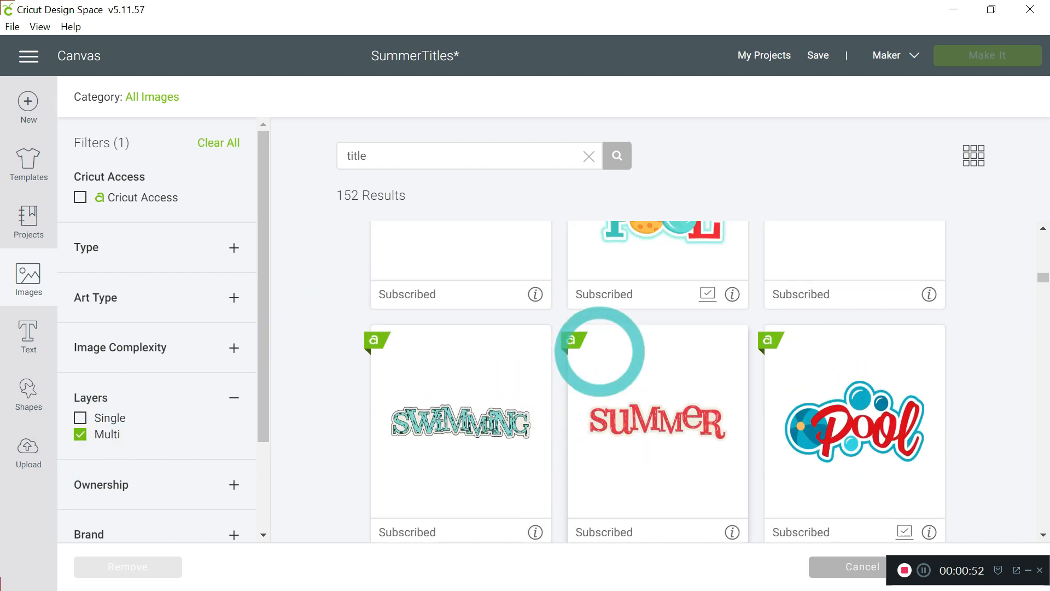
scroll(600, 351, up, 3)
scroll(600, 351, down, 3)
scroll(600, 350, down, 20)
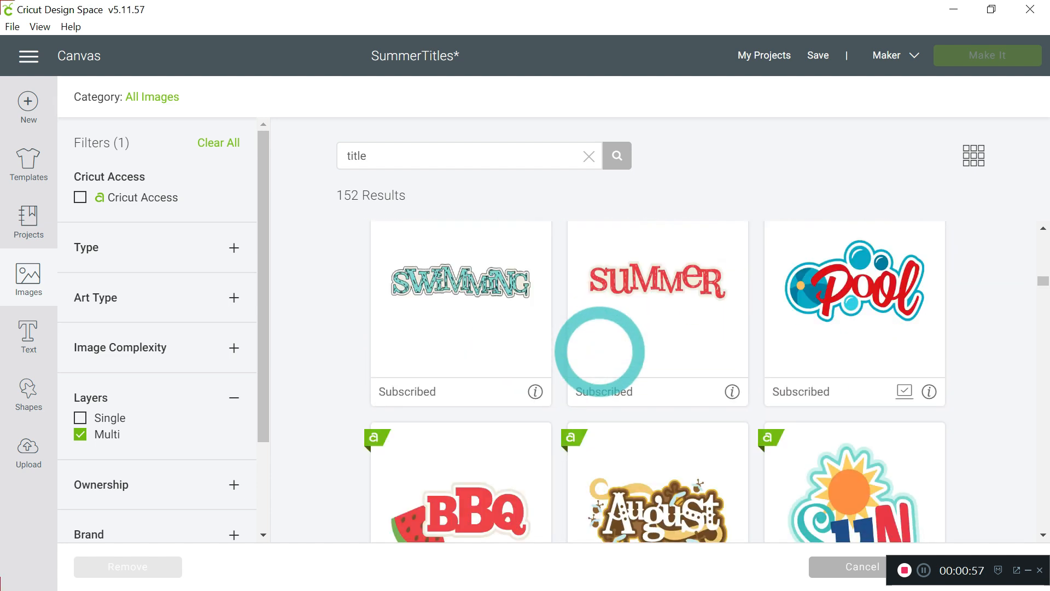
scroll(600, 351, down, 12)
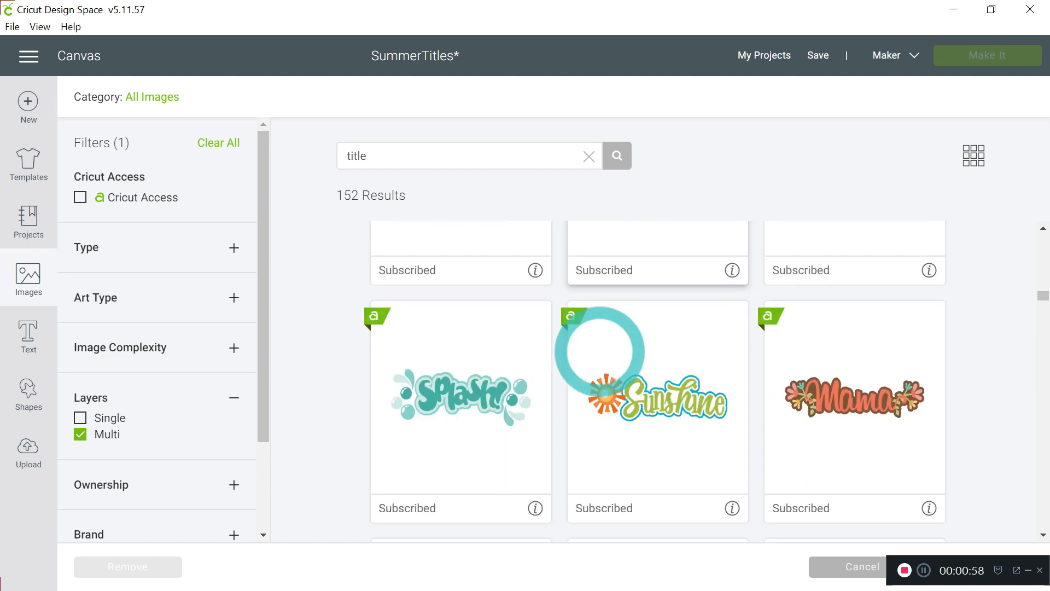
scroll(600, 351, down, 12)
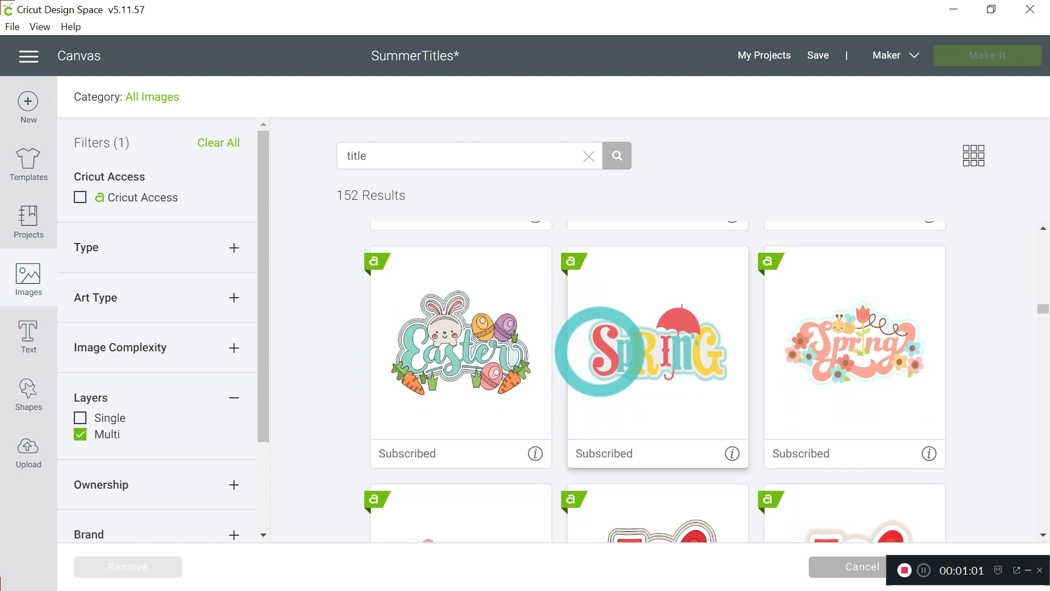
scroll(600, 351, down, 10)
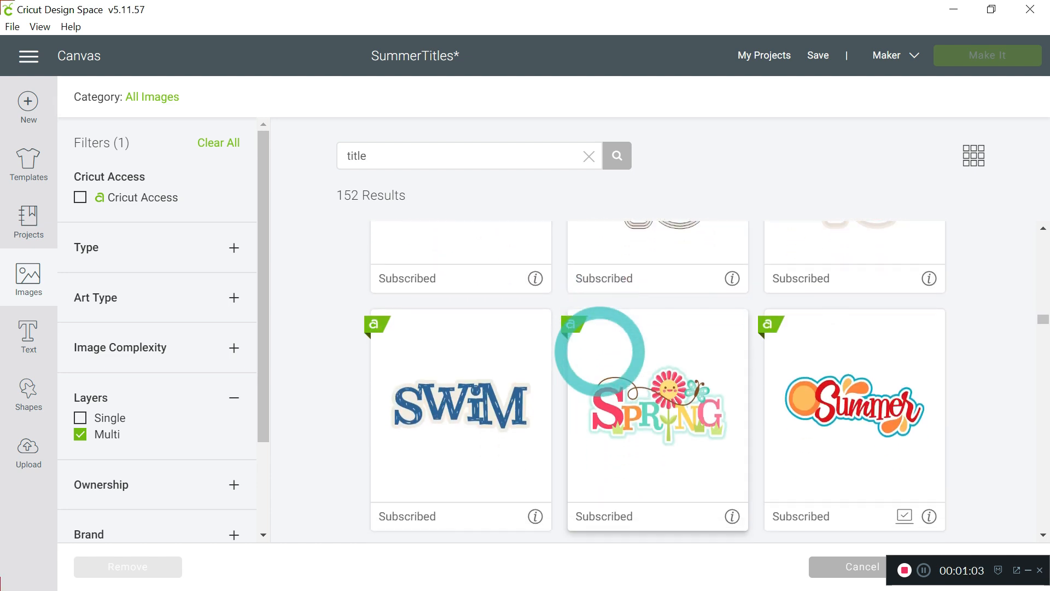
scroll(600, 351, down, 12)
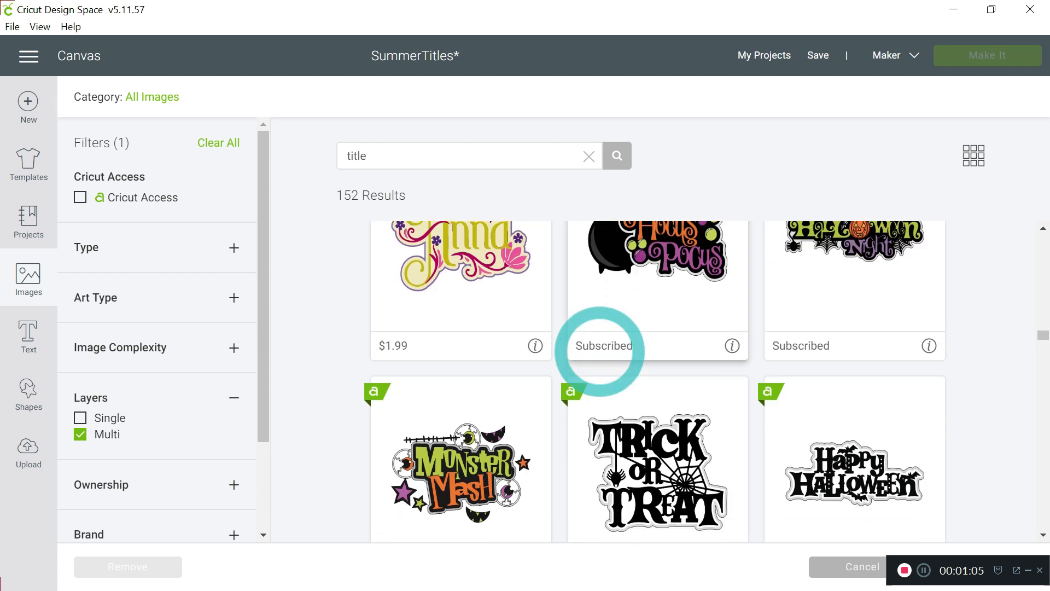
scroll(601, 351, down, 12)
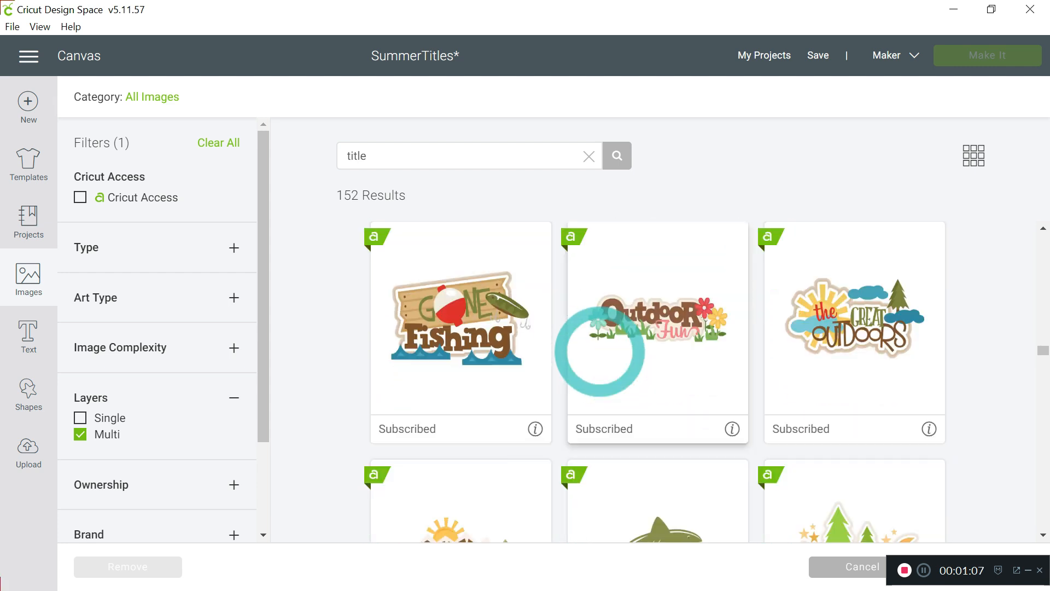
scroll(601, 351, down, 8)
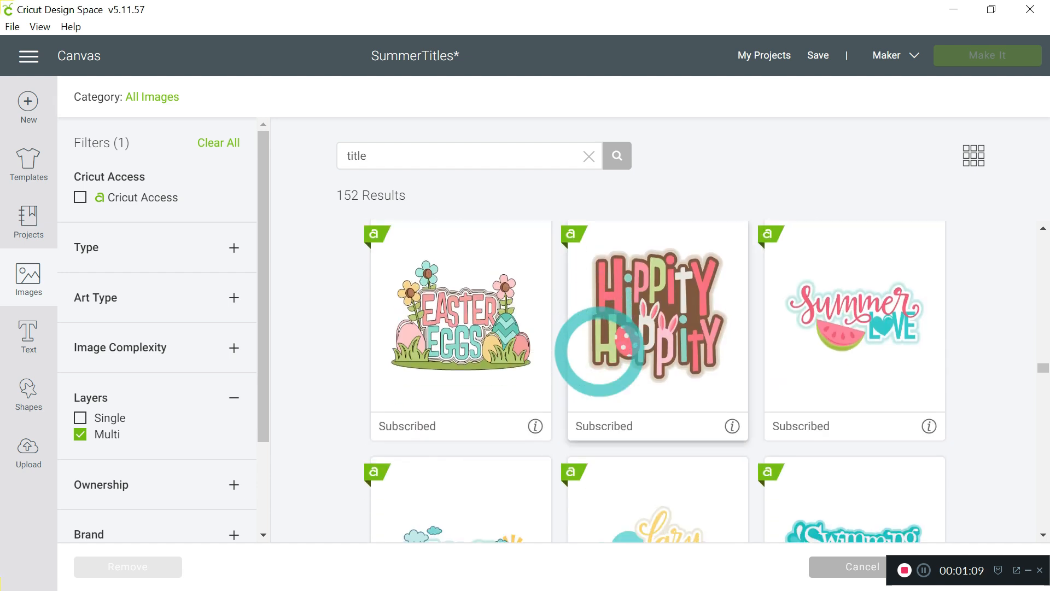
scroll(600, 350, down, 10)
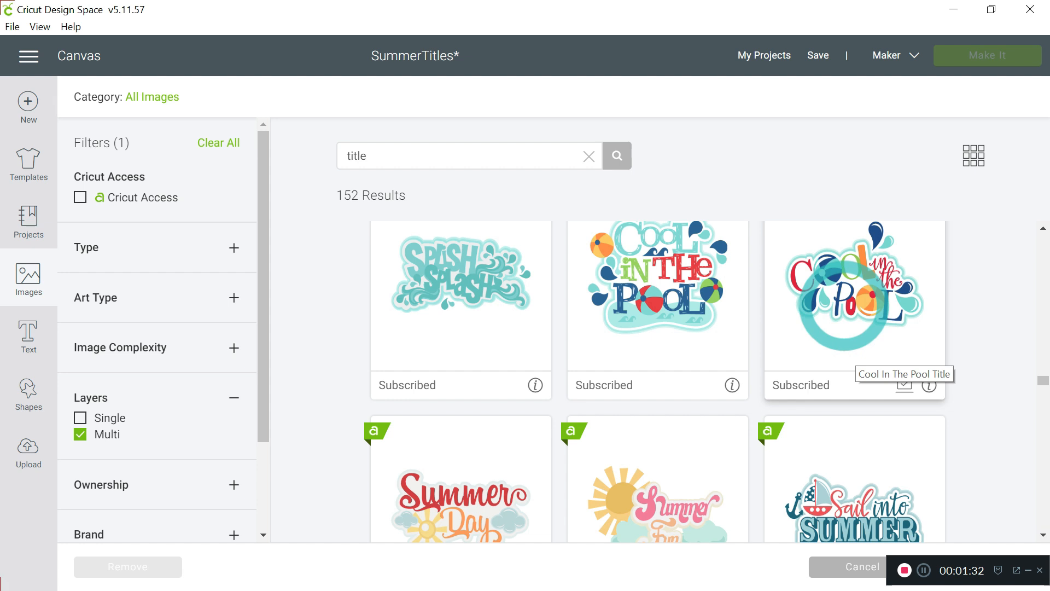
click(846, 314)
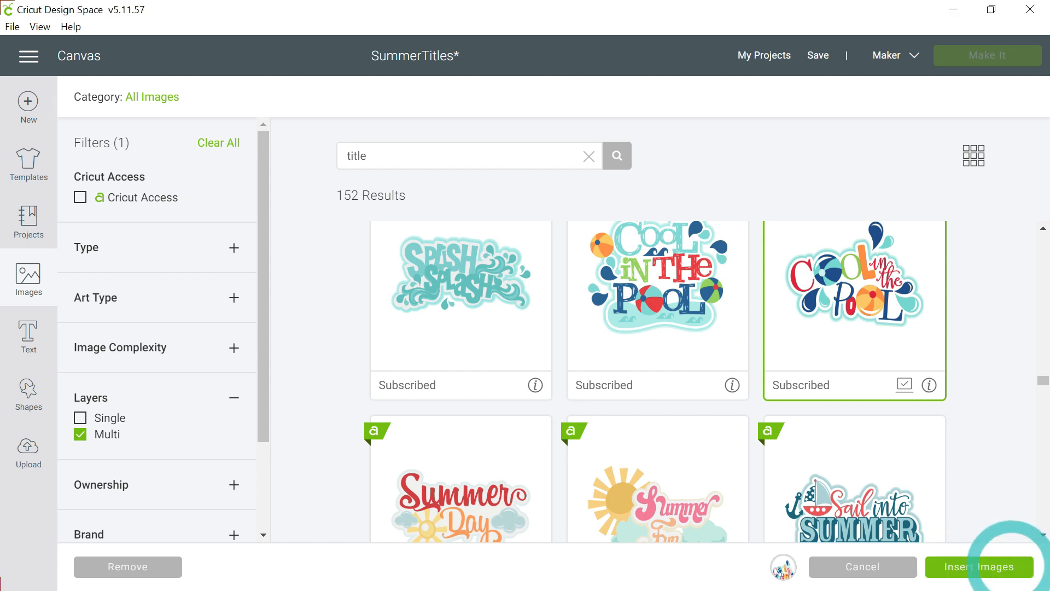
click(1001, 565)
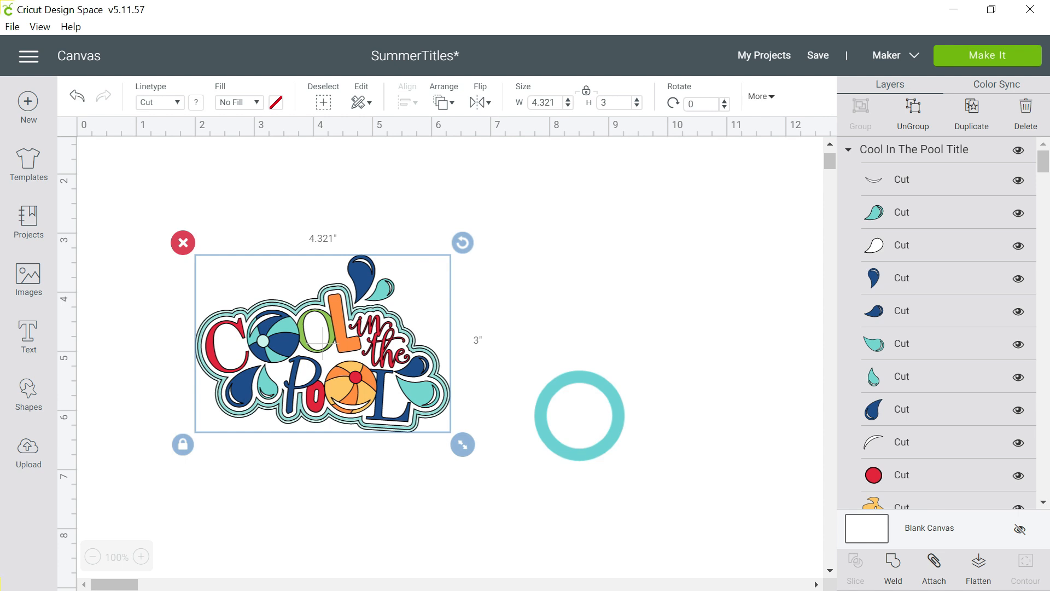
Set the Cool In The Pool title's width to 5.5 inches with its proportions locked
drag(579, 415, 308, 241)
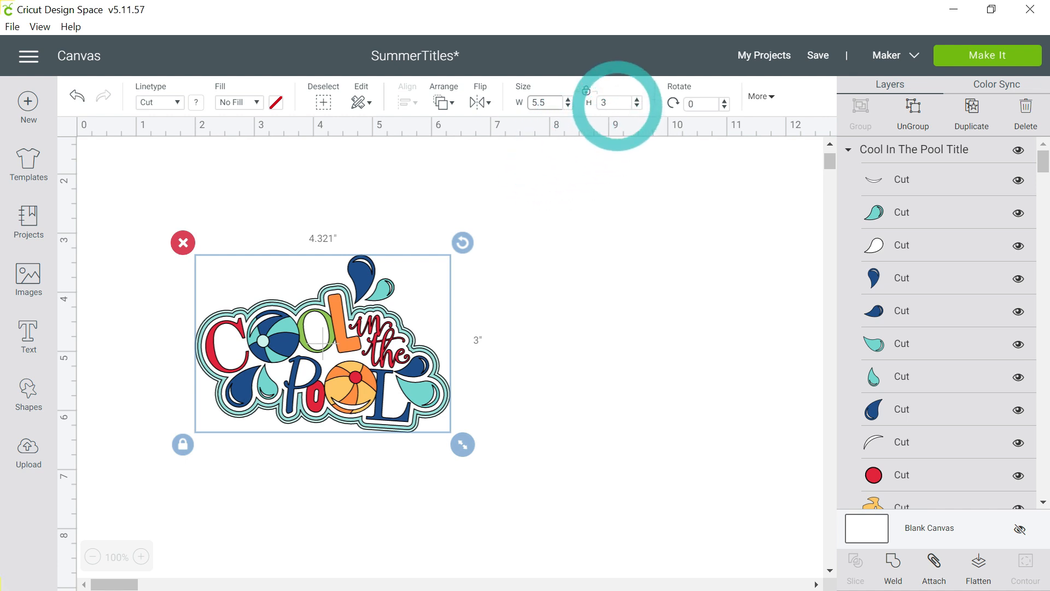
click(612, 103)
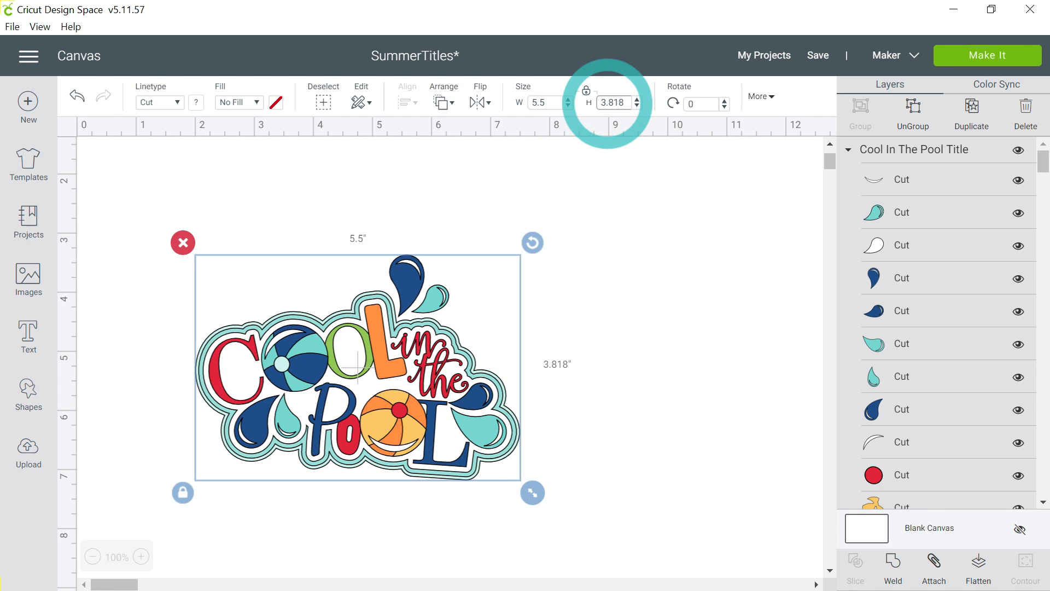
key(Return)
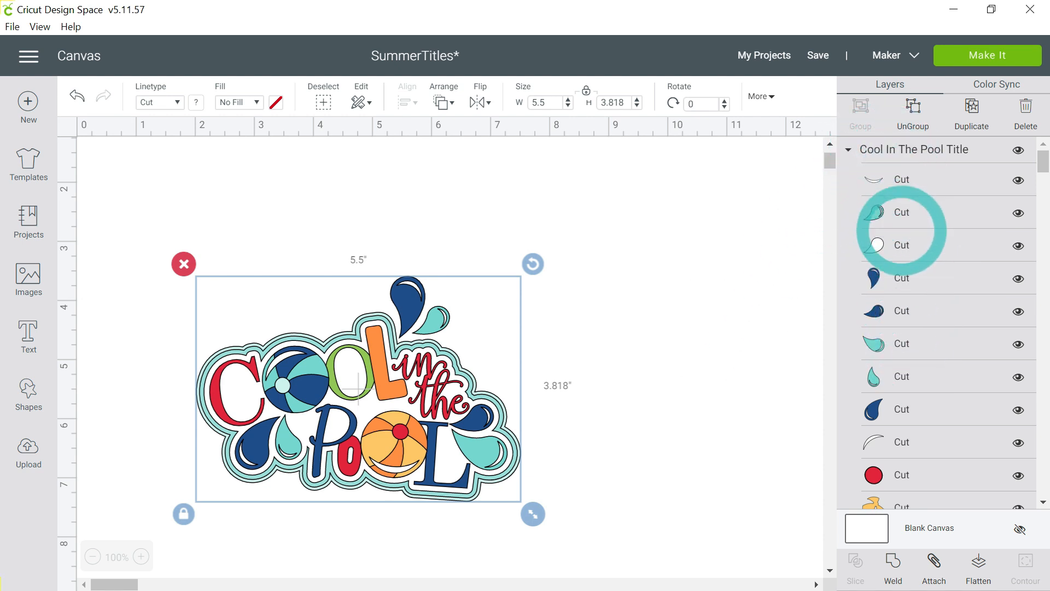
Examine the title's layers and preview all its cutting mats by material colour, then return to the canvas
scroll(906, 410, down, 2)
scroll(907, 414, down, 4)
scroll(907, 414, down, 3)
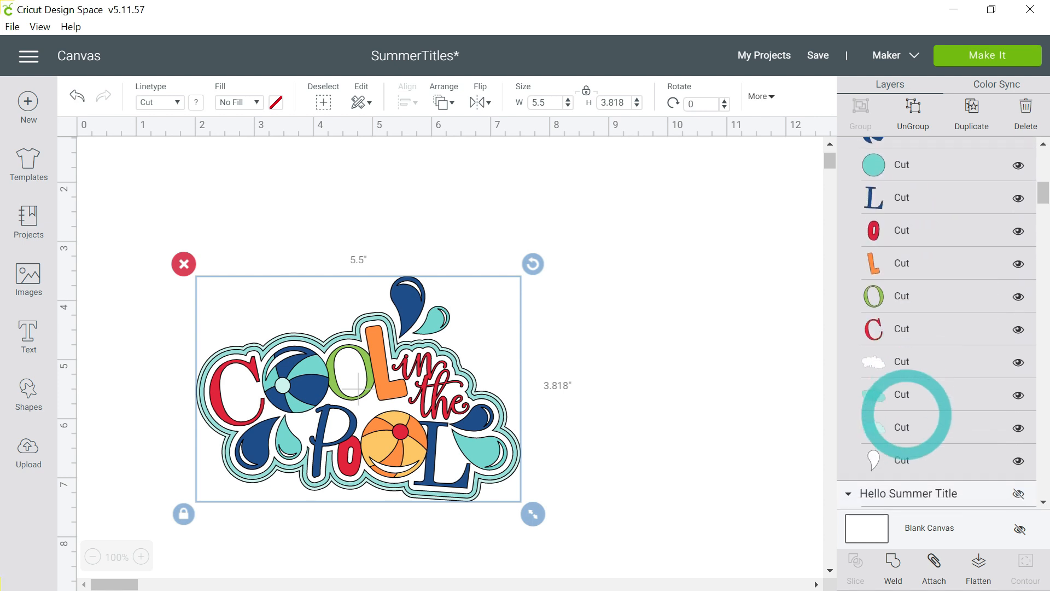
scroll(907, 414, up, 3)
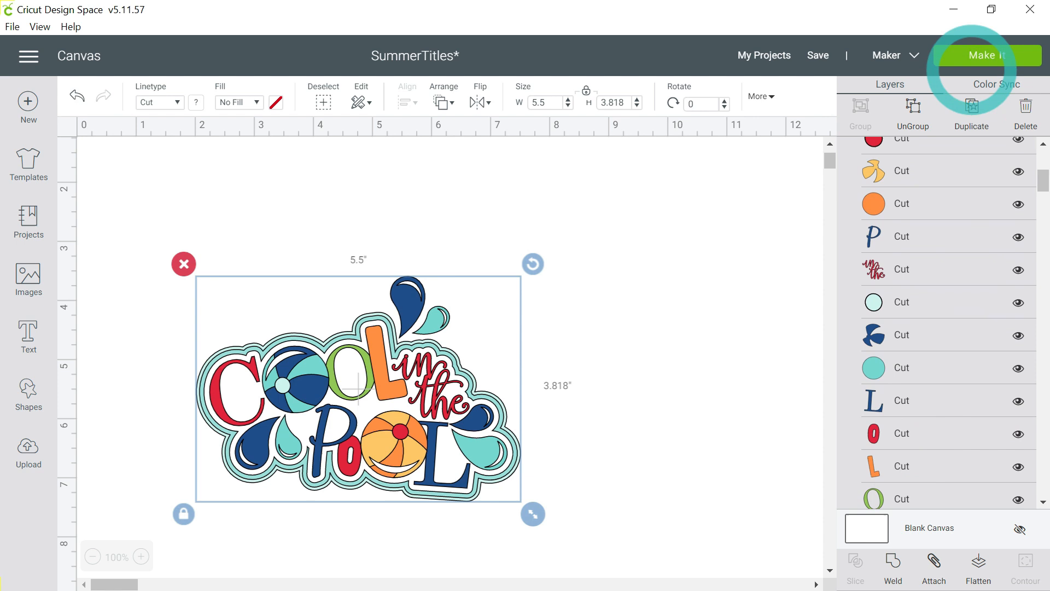
click(1022, 53)
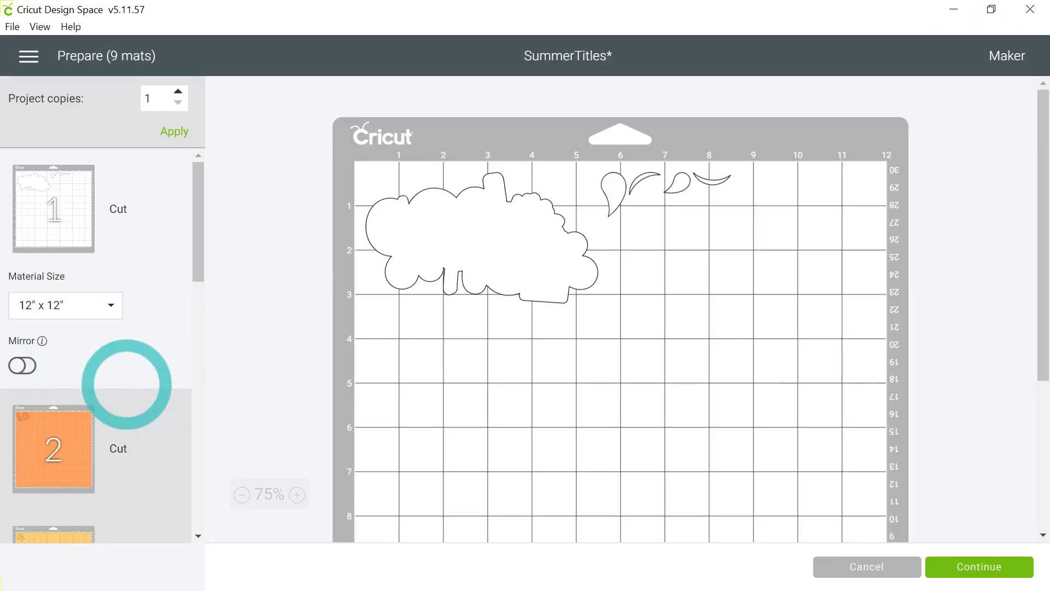
scroll(129, 370, down, 5)
scroll(126, 385, down, 6)
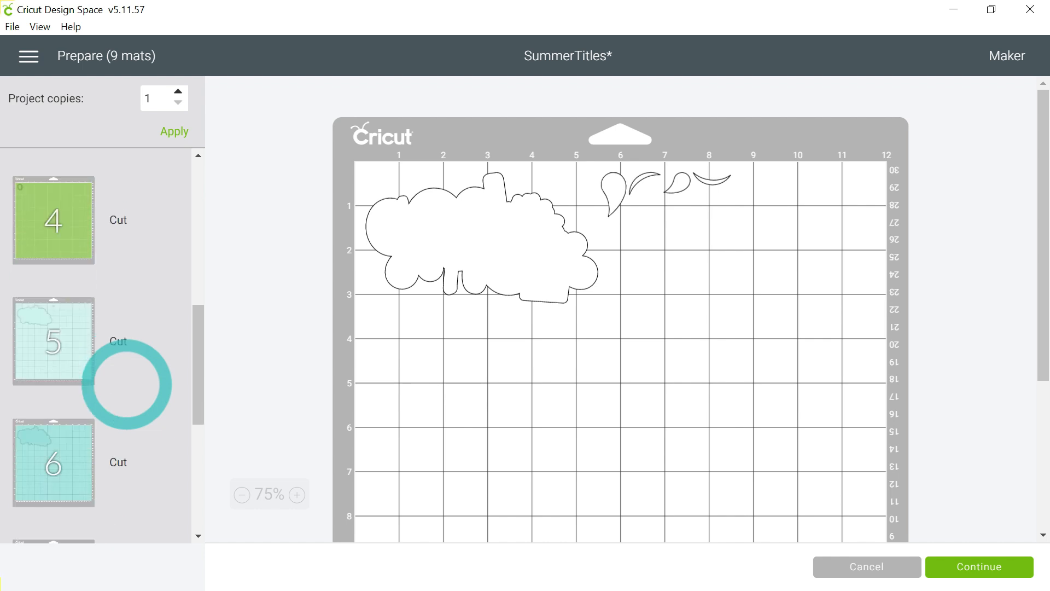
scroll(127, 385, down, 1)
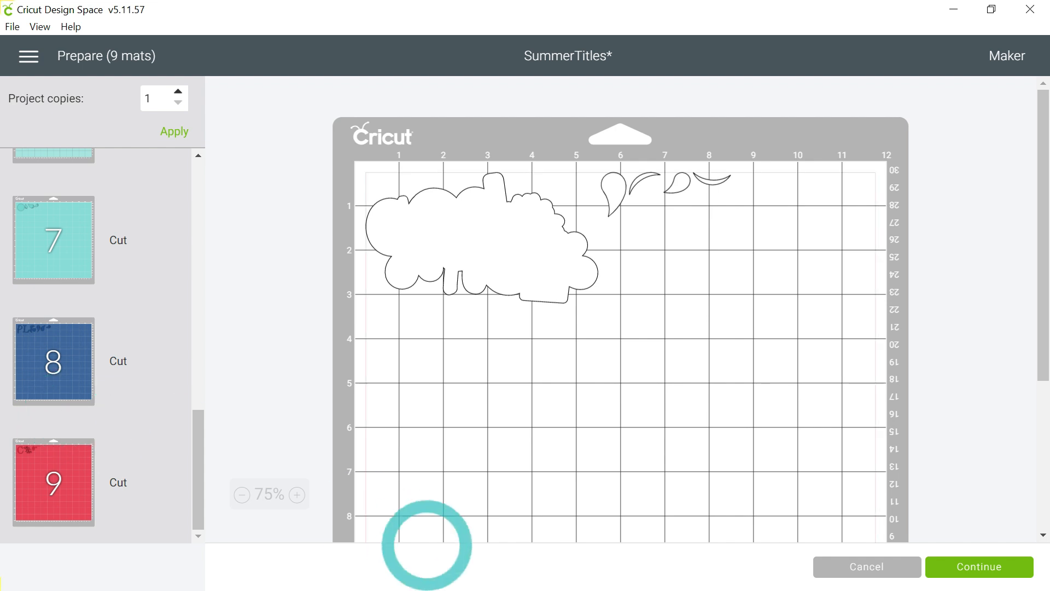
click(863, 569)
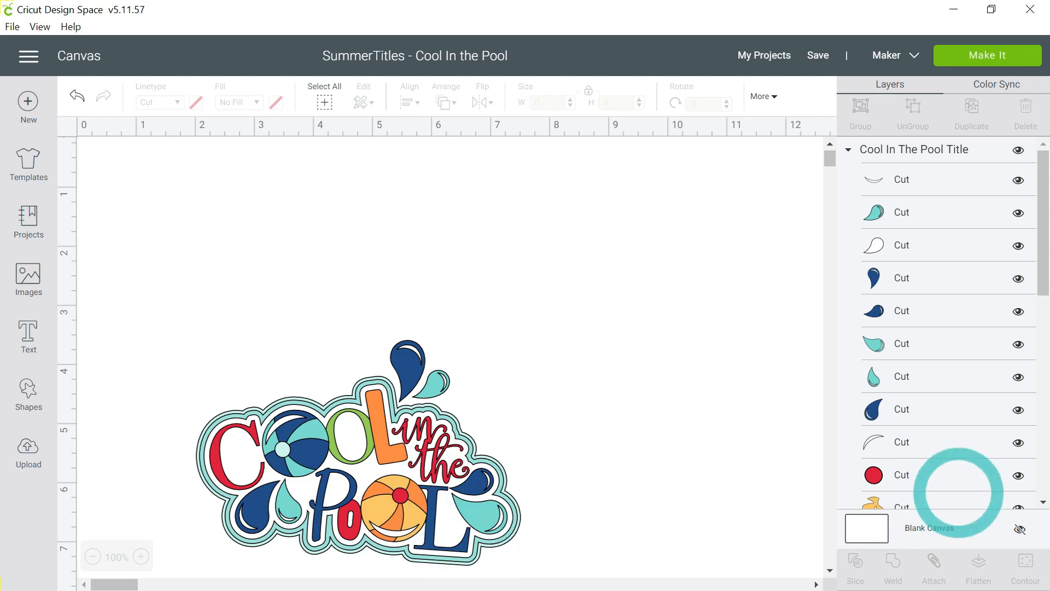
Recolour the dark blue L of POOL with the light green material colour already used for the O in COOL
scroll(1029, 481, down, 5)
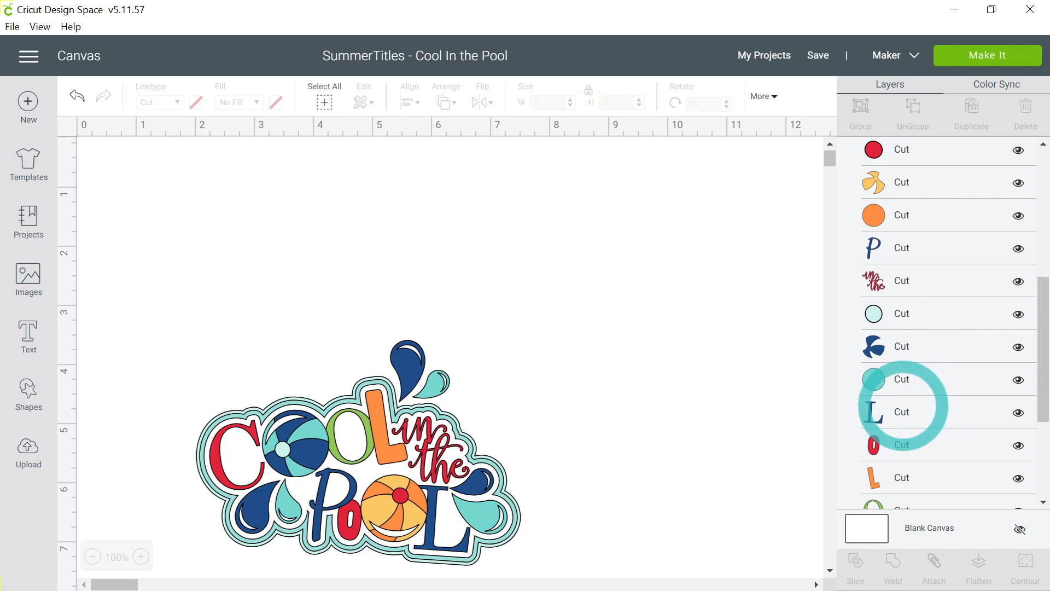
click(902, 414)
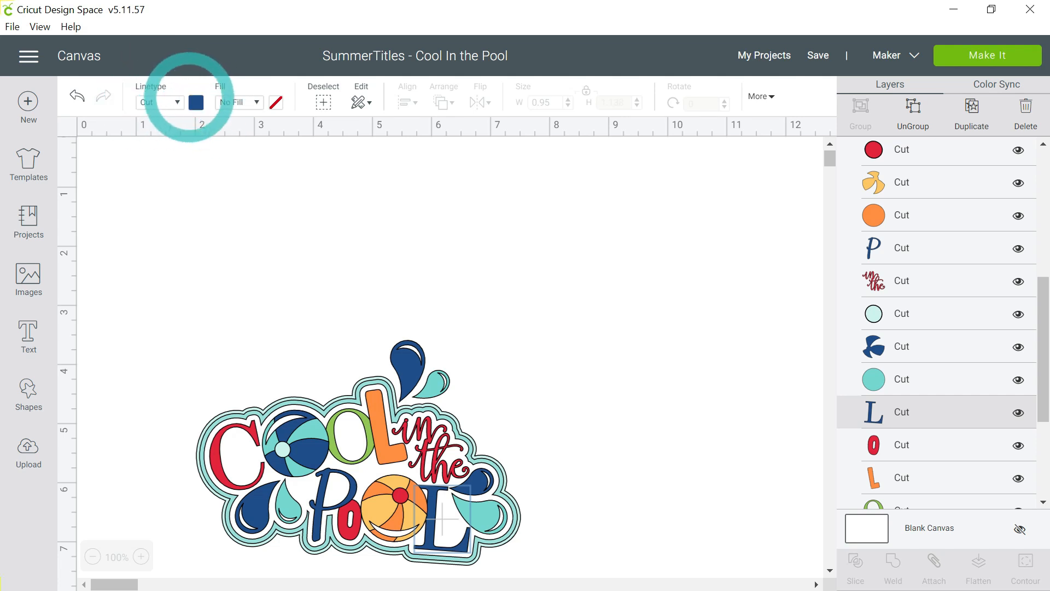
click(196, 102)
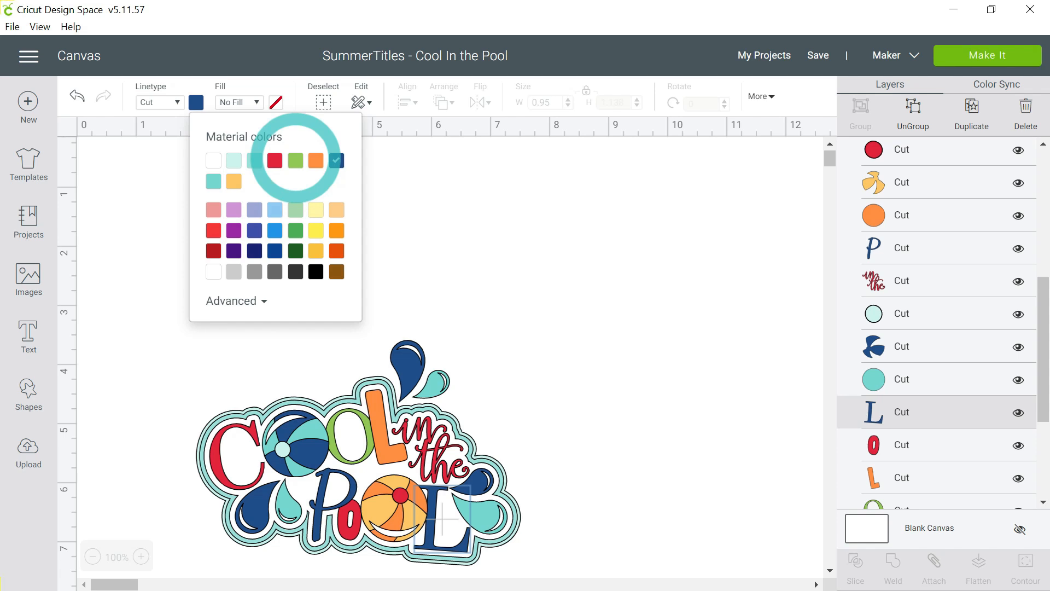
click(295, 160)
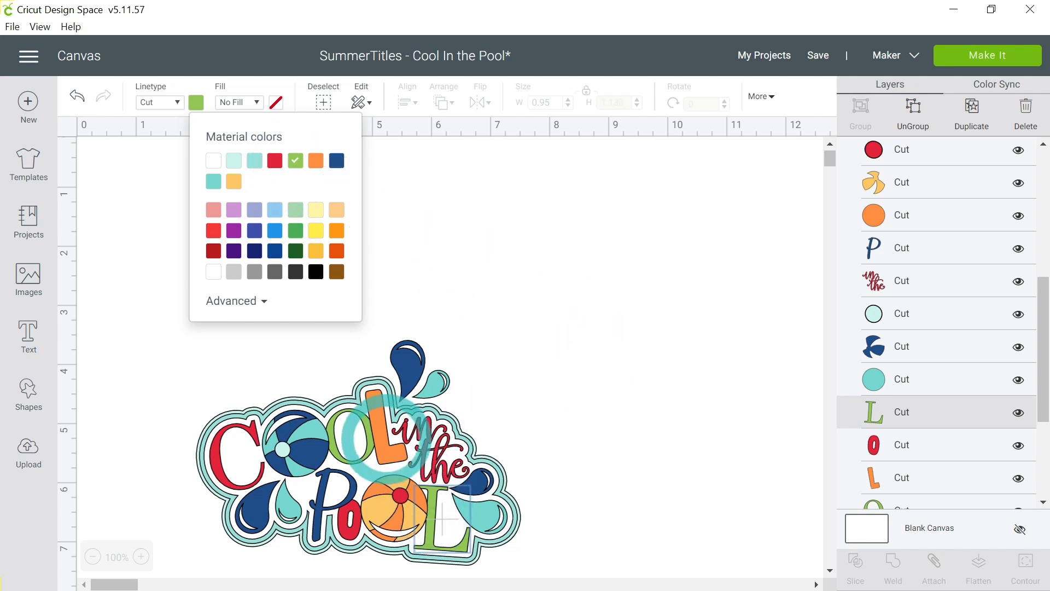
click(620, 405)
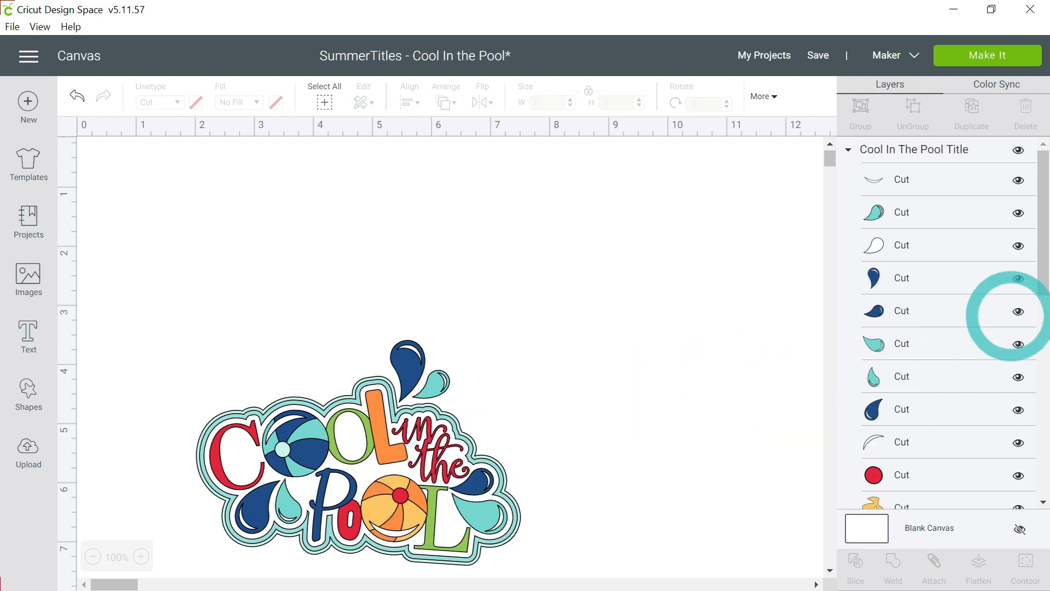
Recolour the orange circle layer of the beach ball in POOL with the white material colour
drag(1042, 223, 1043, 315)
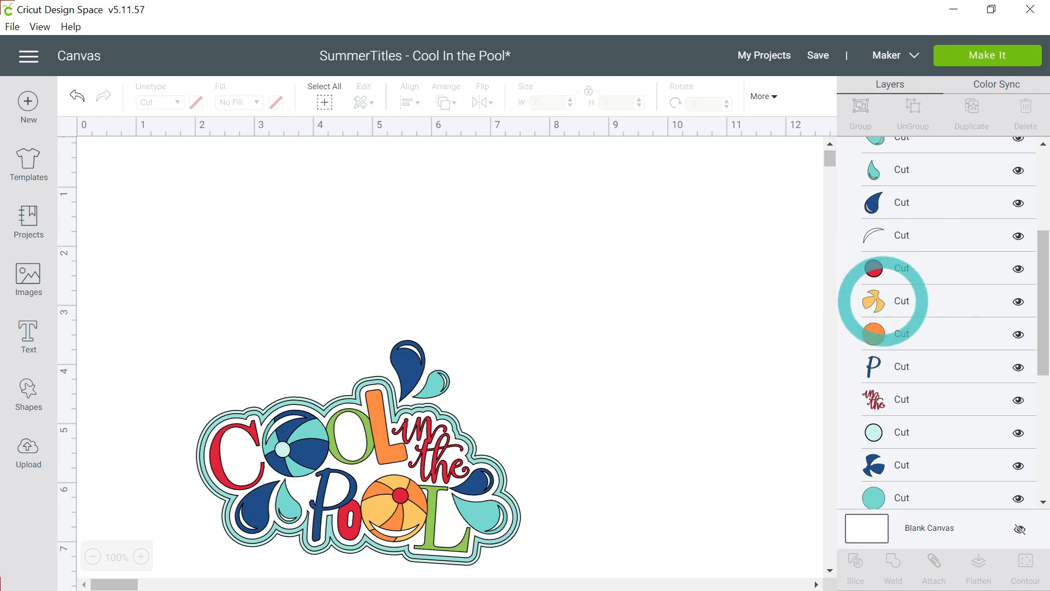
click(897, 334)
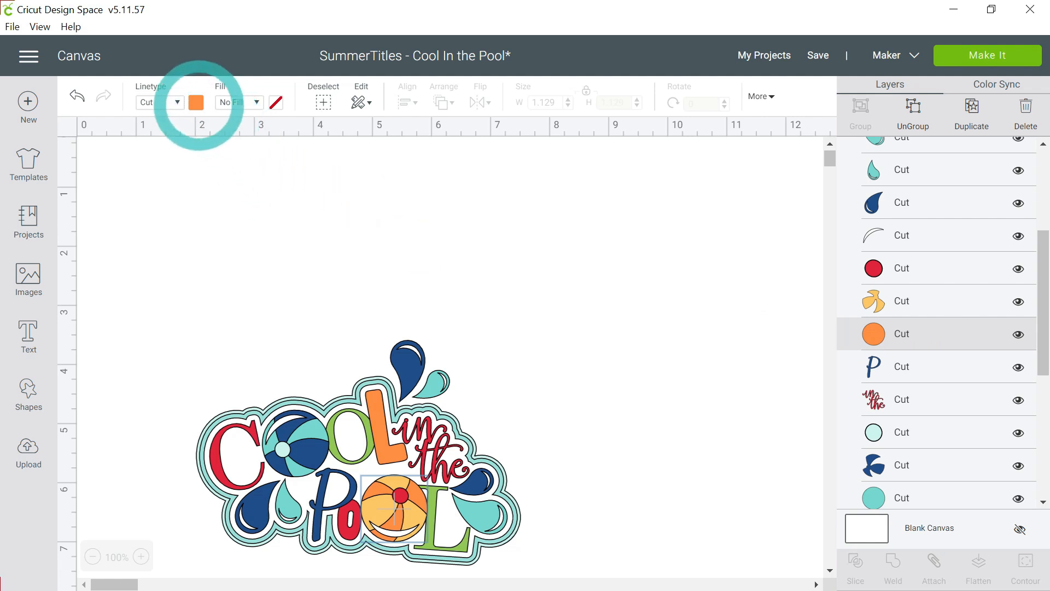
click(196, 102)
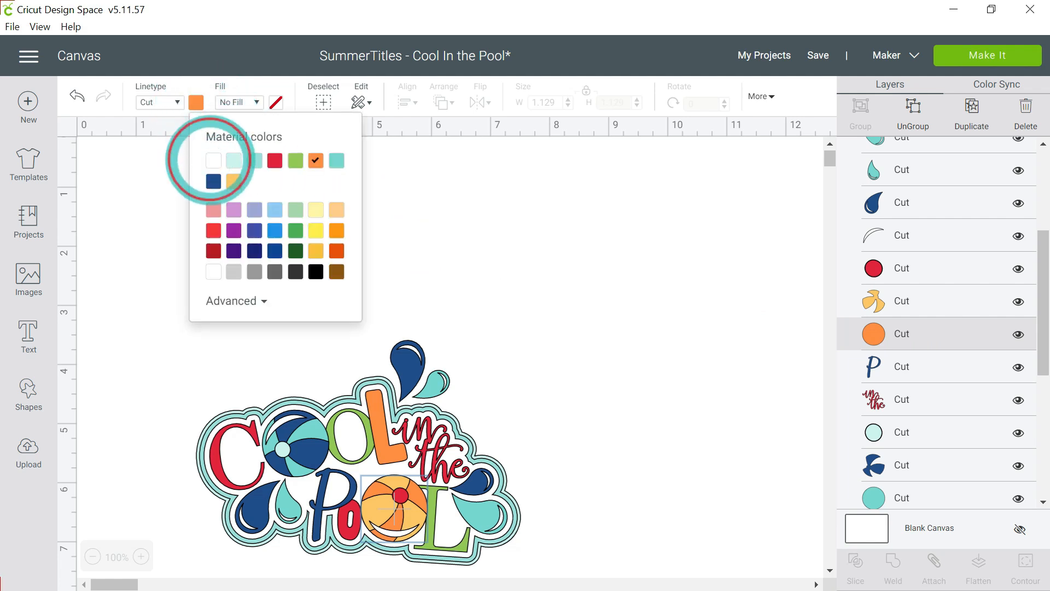
click(213, 160)
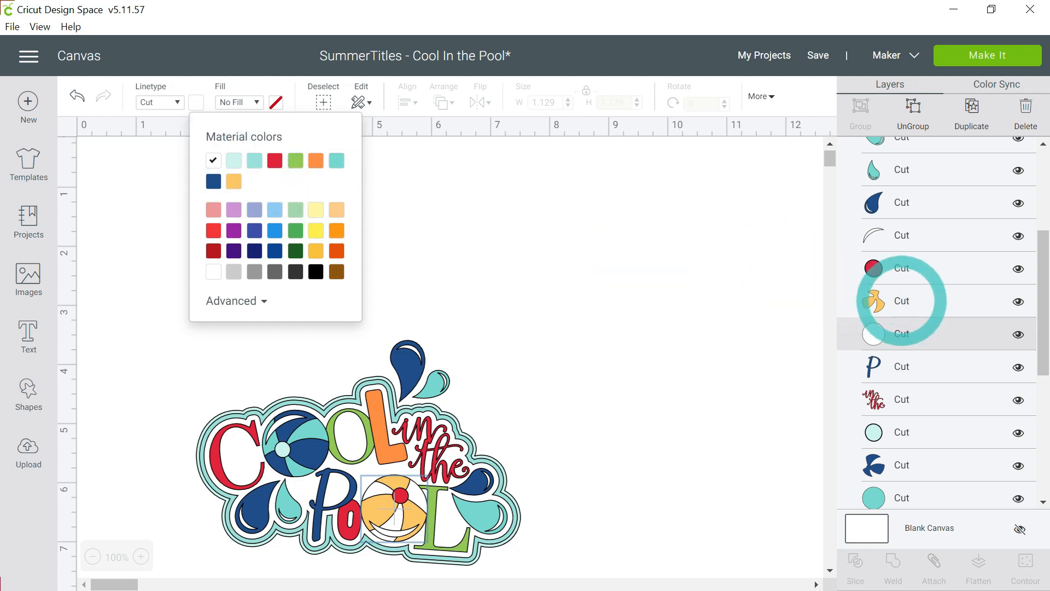
Recolour the yellow segments of the beach ball in POOL with the red material colour
click(902, 301)
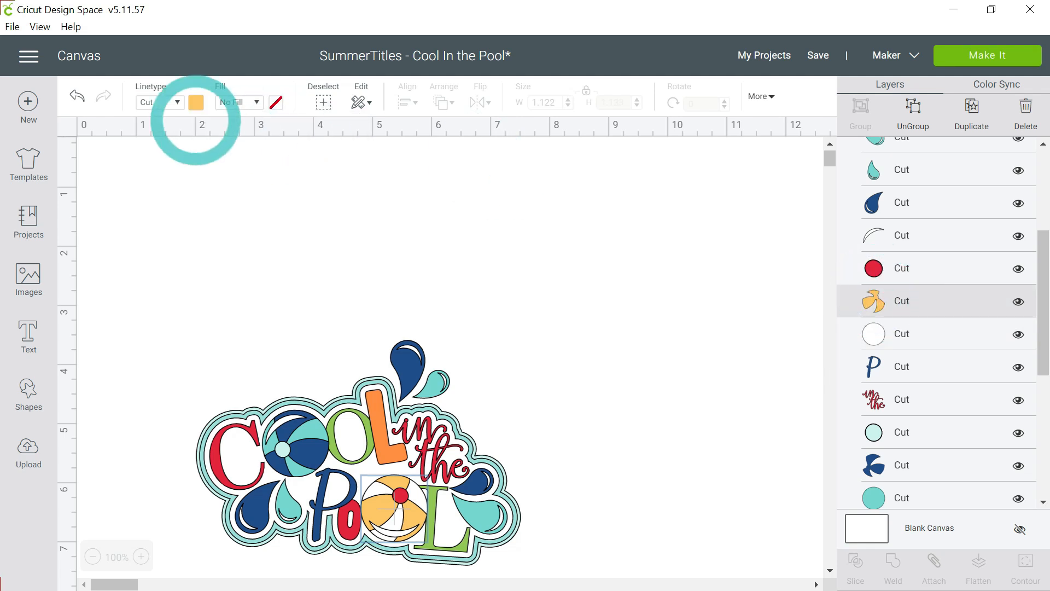
click(197, 102)
click(275, 160)
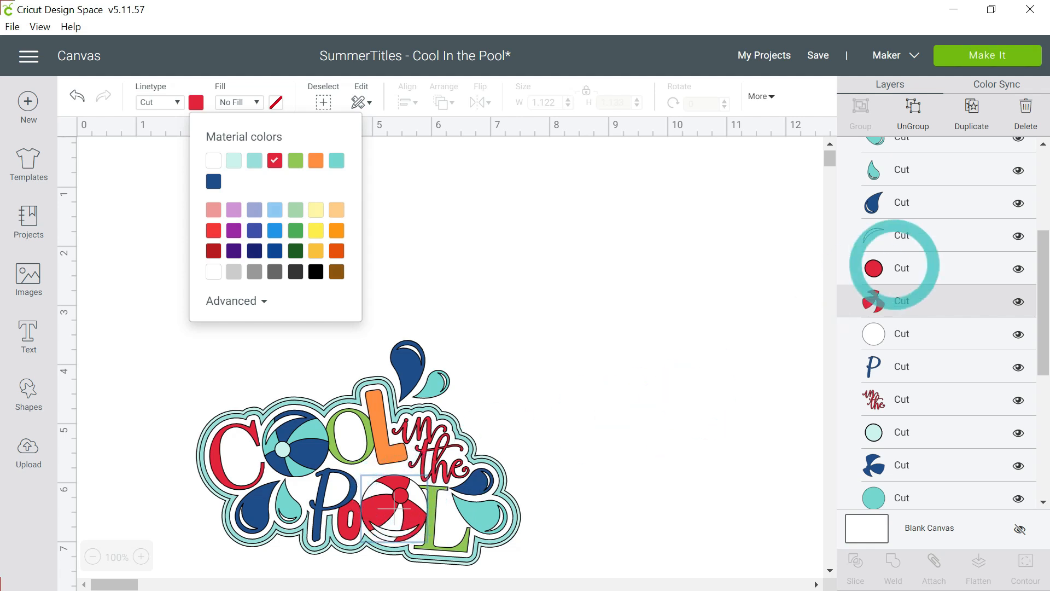
Recolour the small red centre circle of the beach ball in POOL with the orange material colour
click(899, 267)
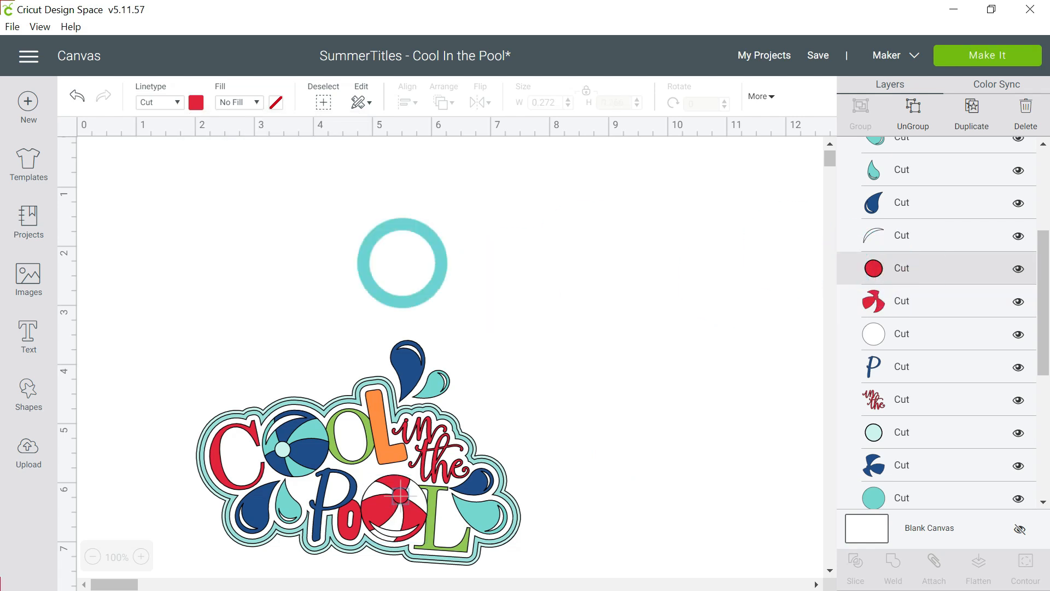
click(198, 104)
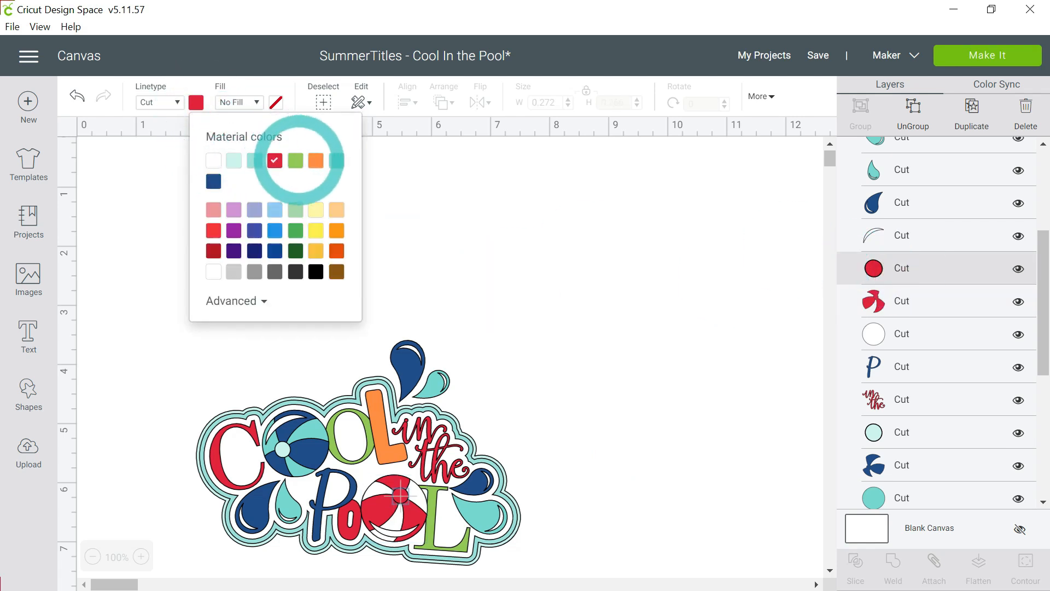
click(316, 160)
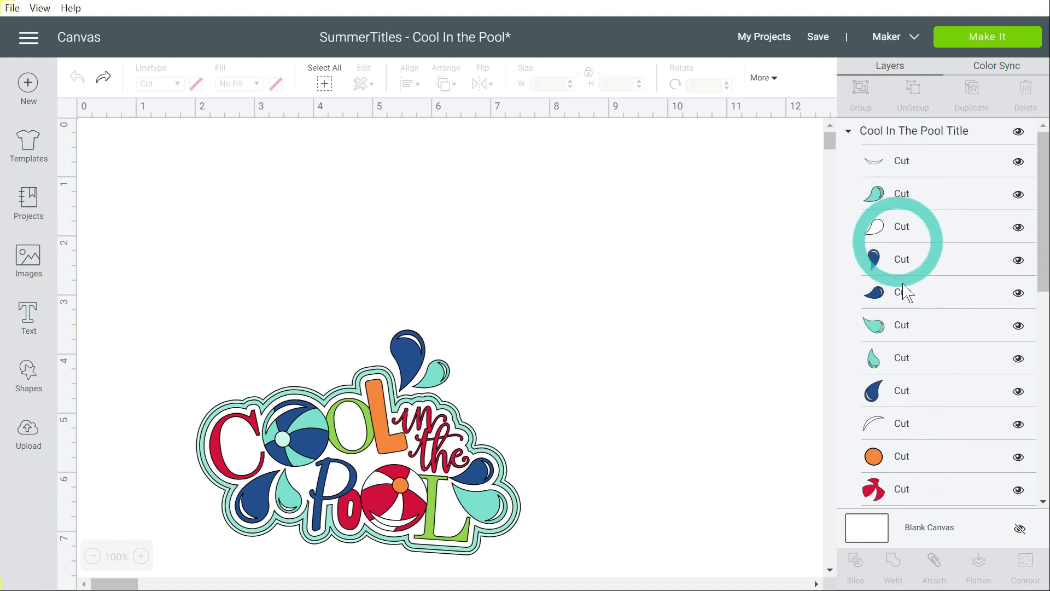
Preview all the cutting mats of the recoloured title by material colour, then return to the canvas
click(978, 37)
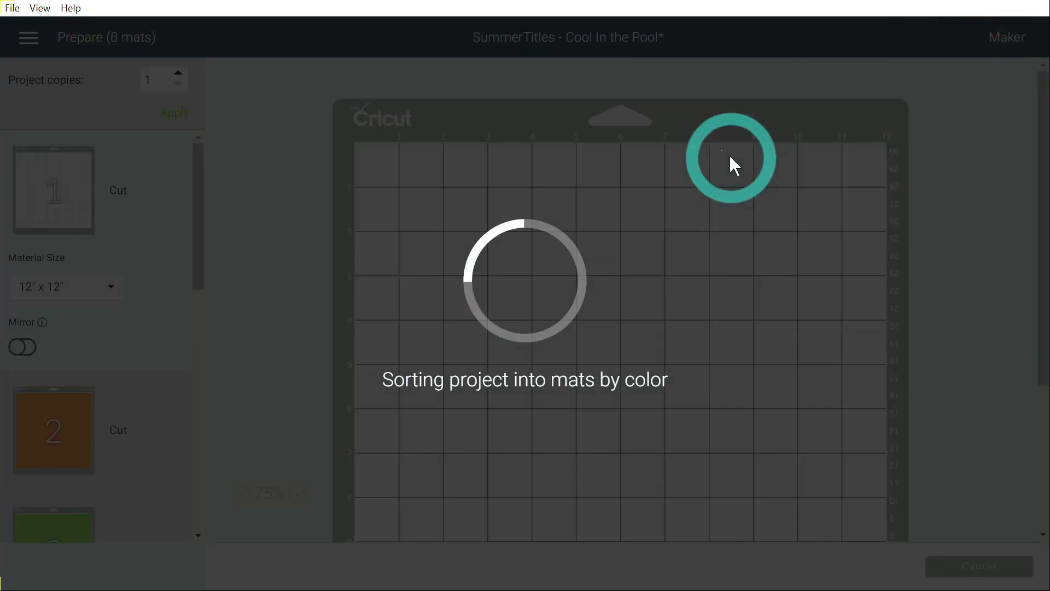
scroll(124, 447, down, 4)
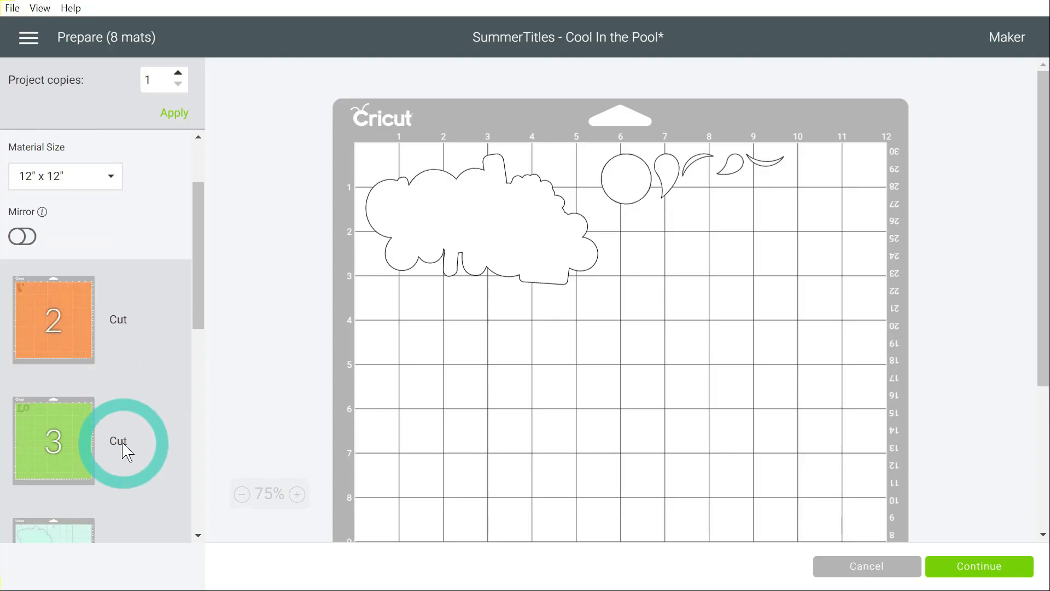
scroll(127, 452, down, 7)
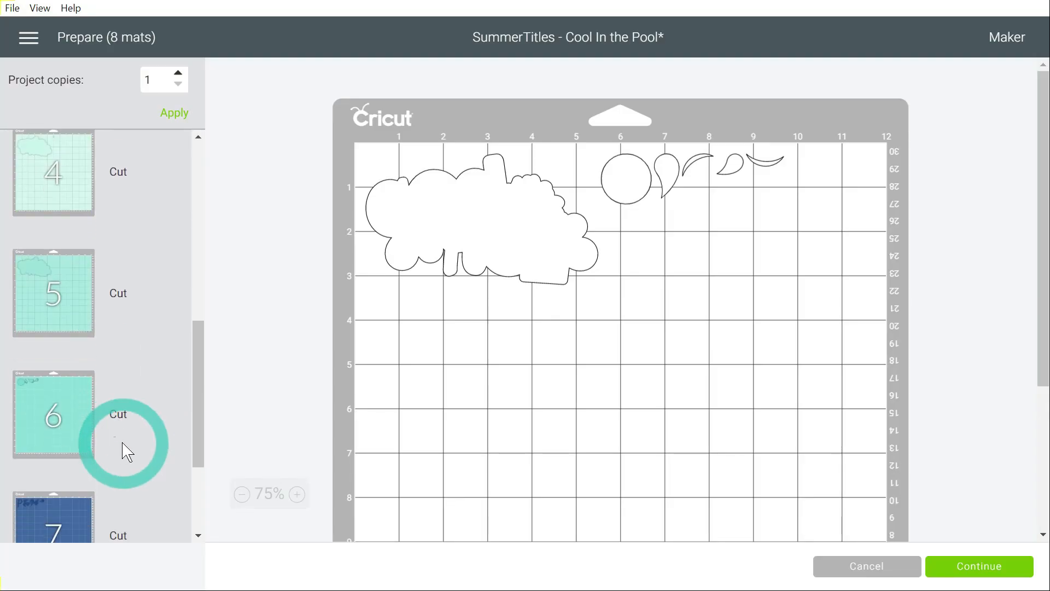
scroll(127, 452, down, 1)
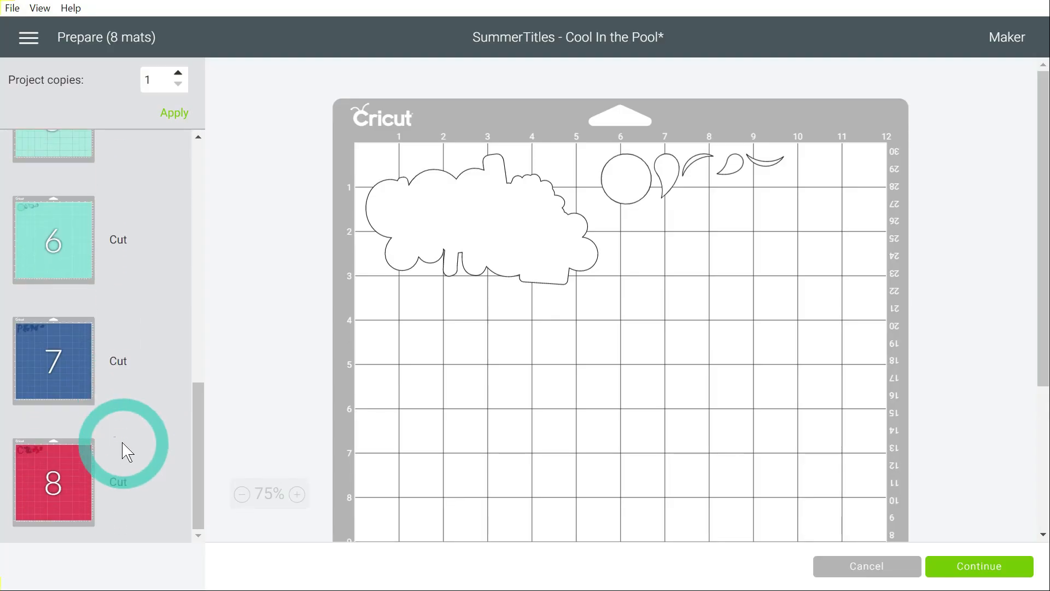
scroll(127, 452, up, 10)
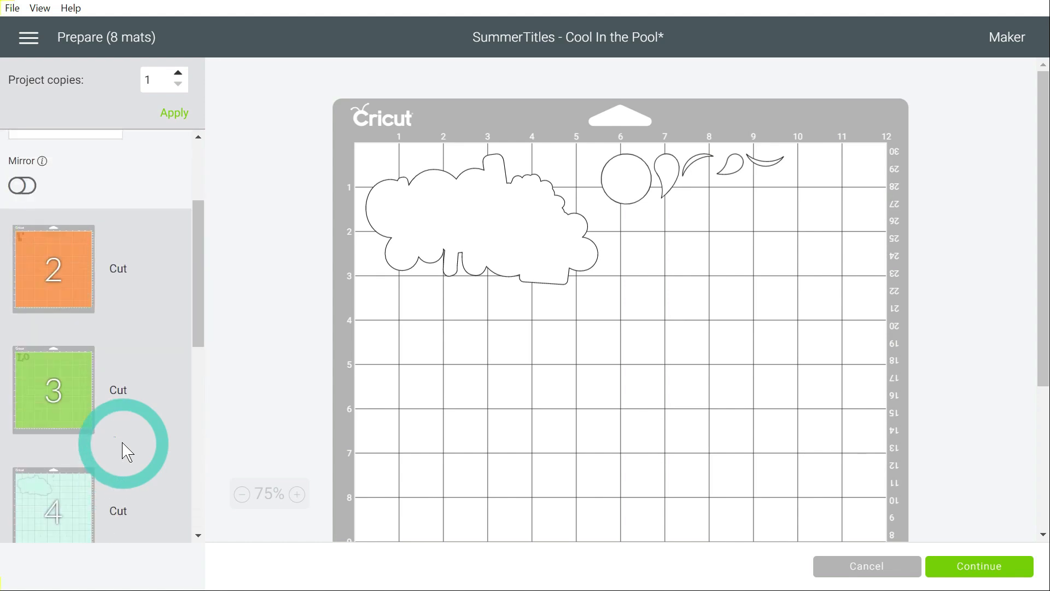
scroll(127, 452, up, 3)
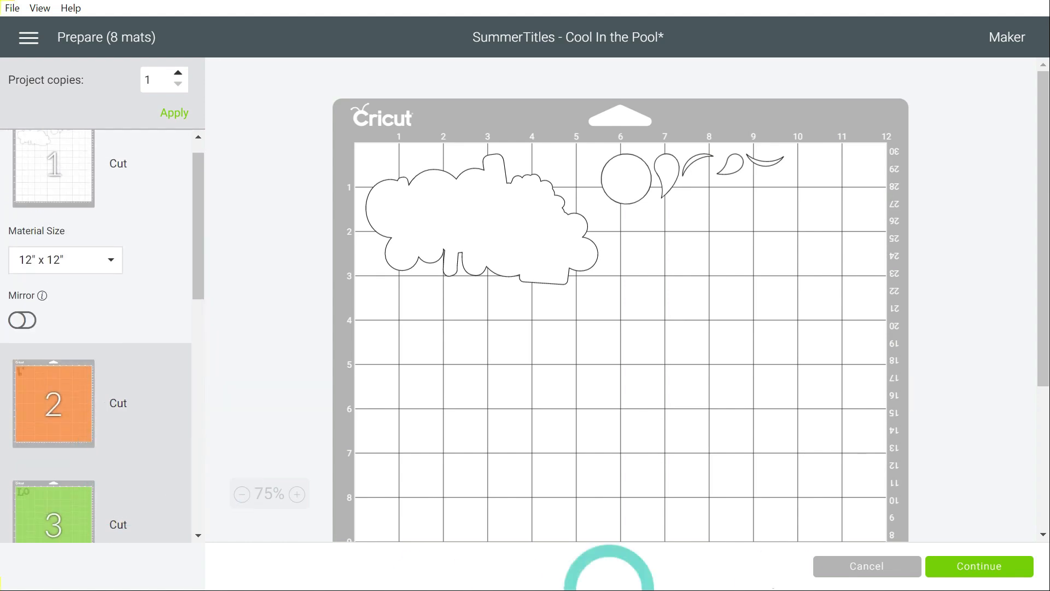
click(862, 572)
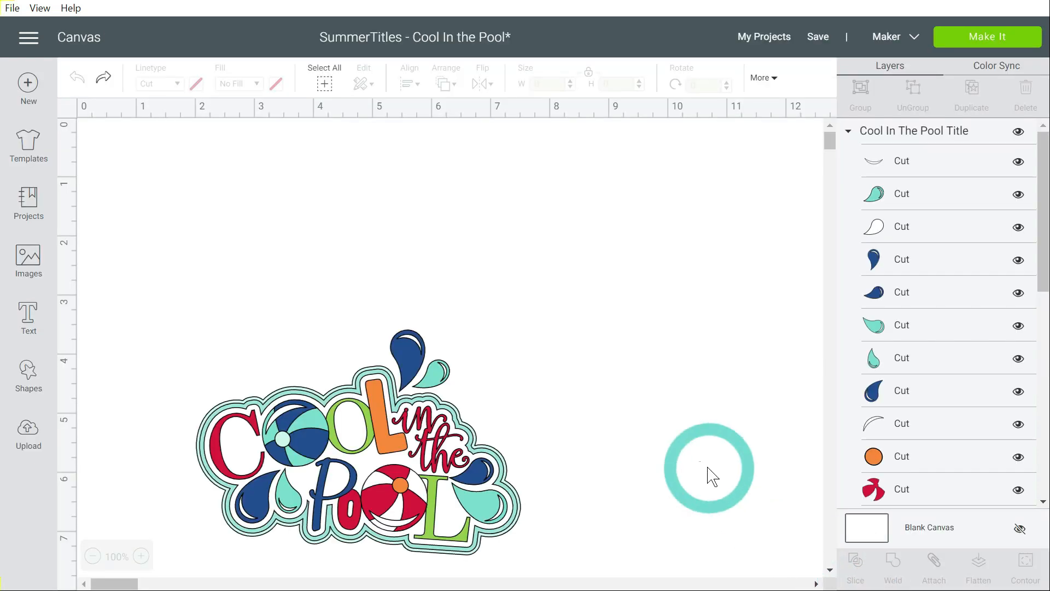
Flatten the Cool In The Pool title into one print-then-cut image and preview its mat, then return to the canvas
click(389, 476)
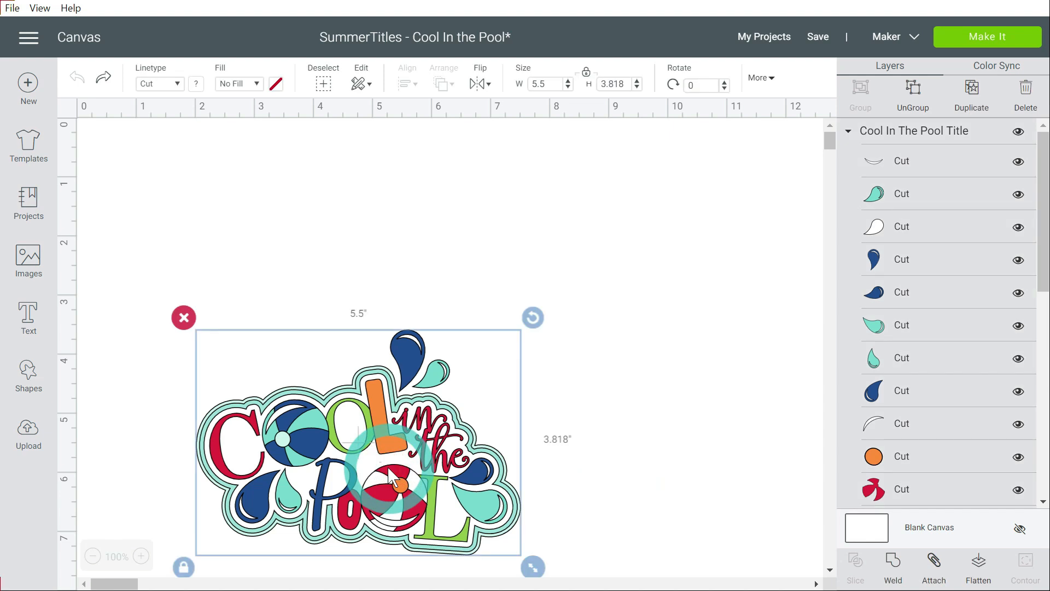
click(977, 572)
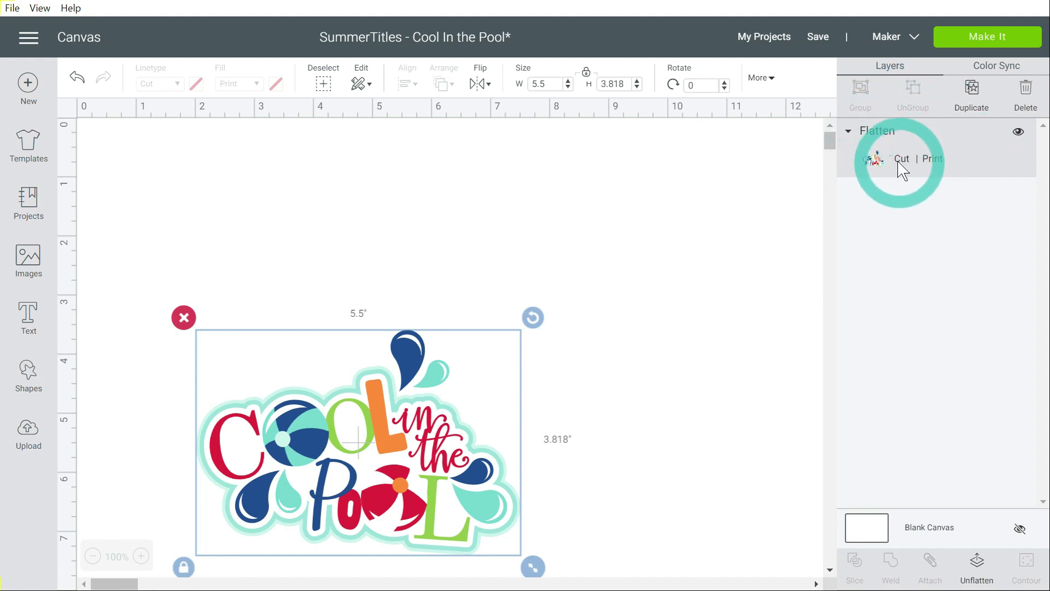
click(969, 39)
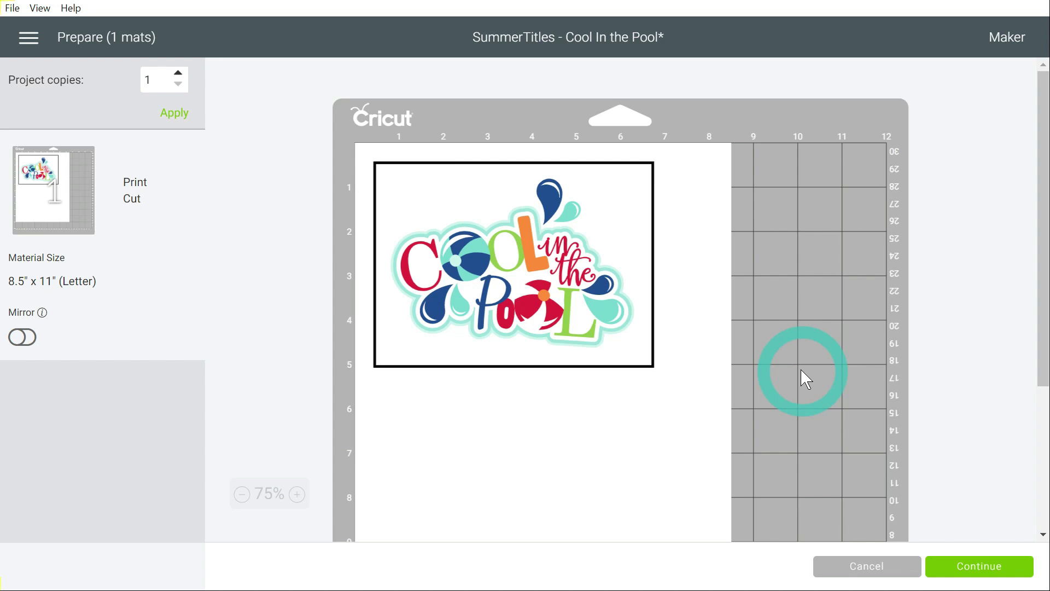
click(860, 569)
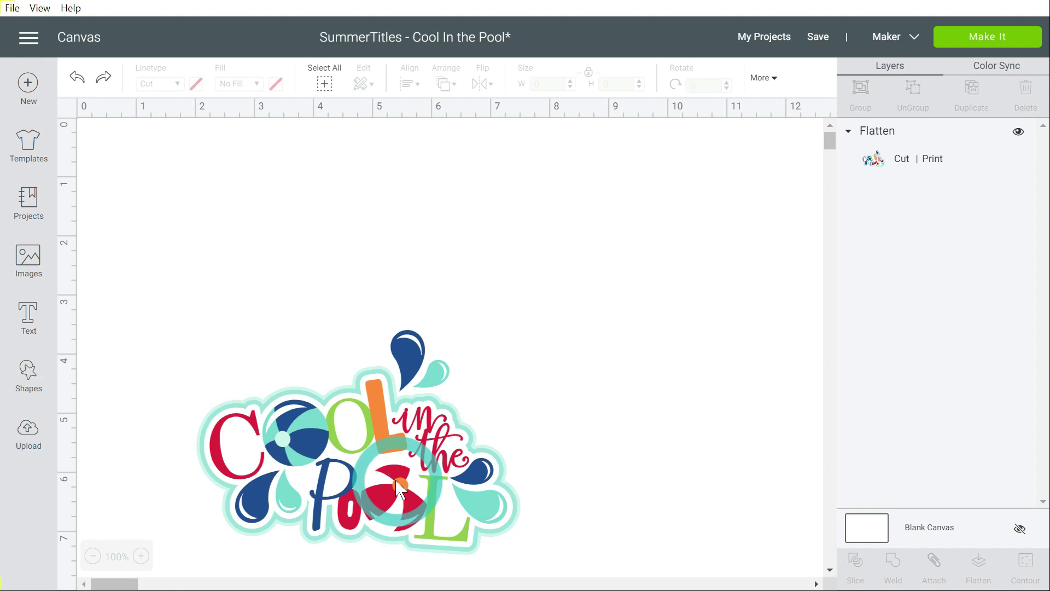
Undo the flattening of the Cool In The Pool title
click(399, 456)
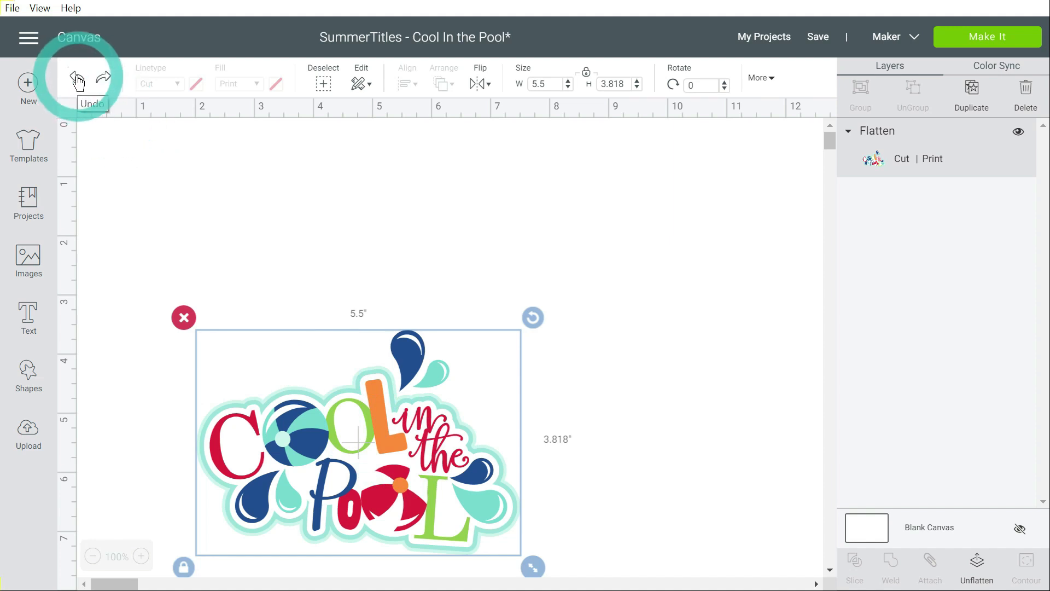
click(77, 79)
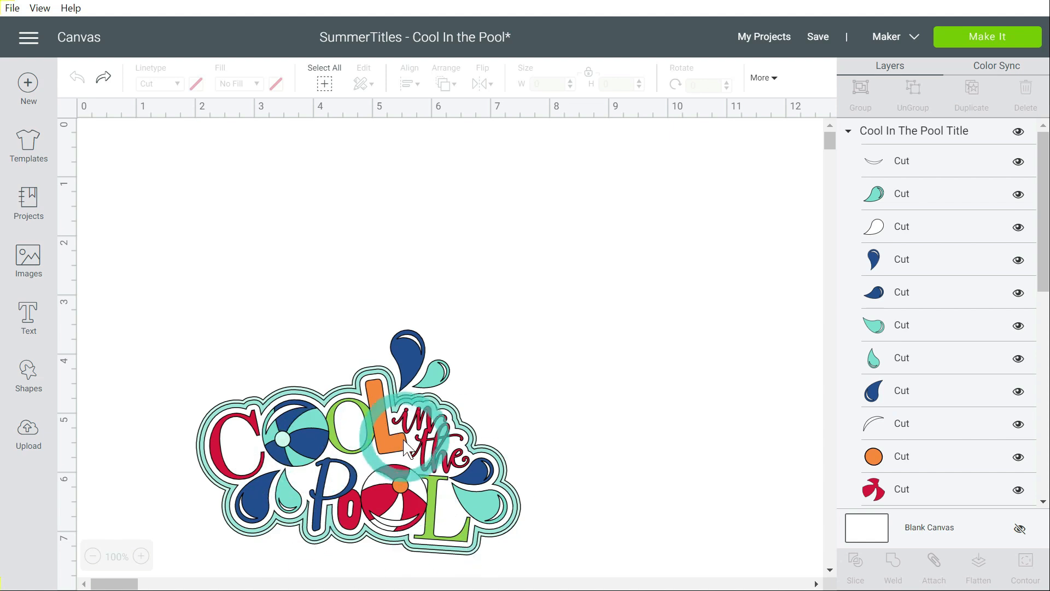
Flatten the layered Cool In The Pool title again and move it closer to the centre of the canvas
click(382, 437)
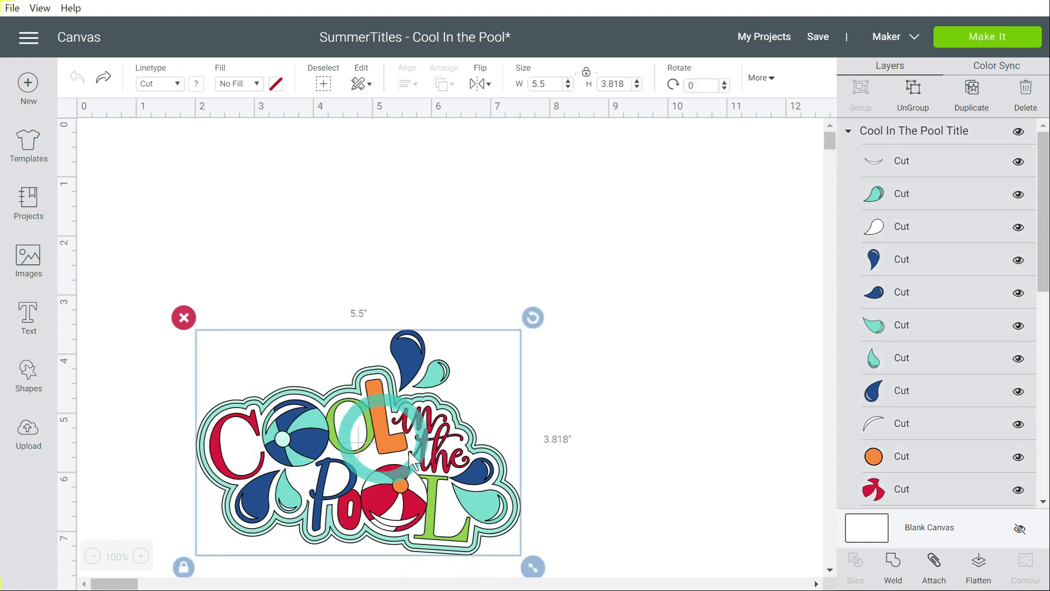
click(981, 565)
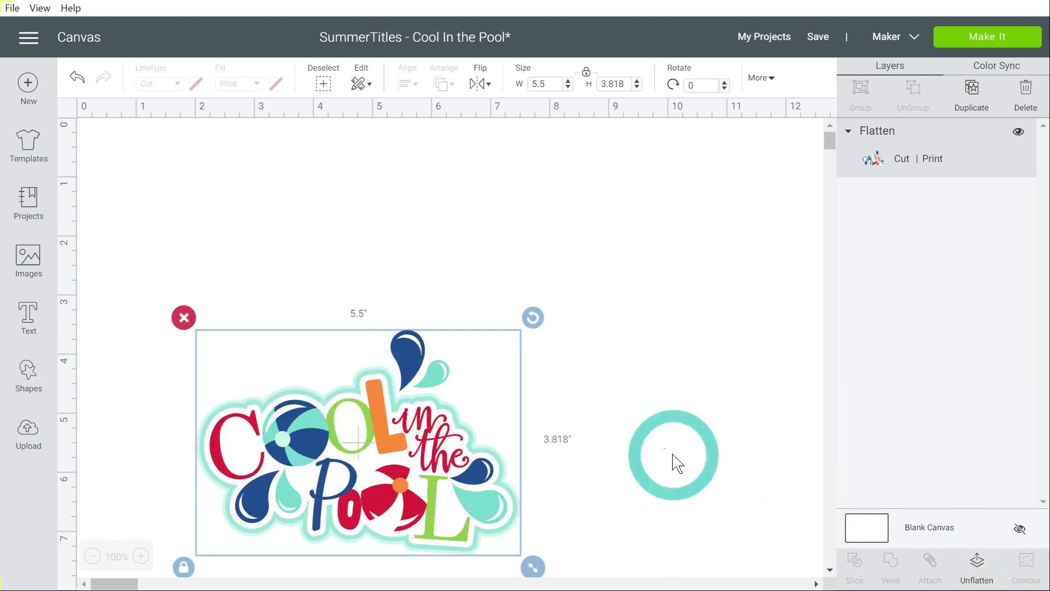
drag(368, 471, 443, 342)
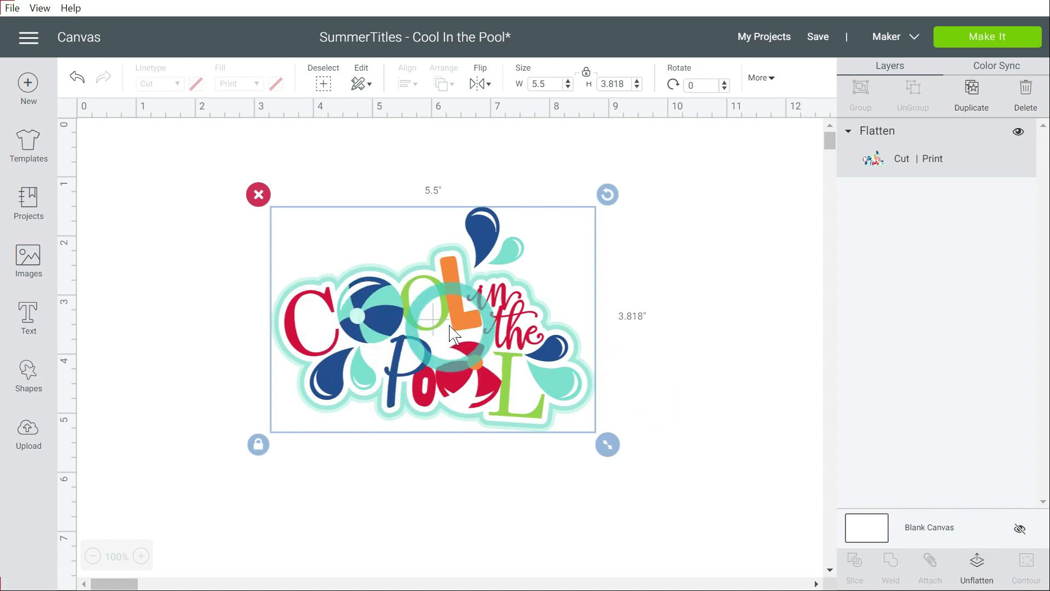
Unflatten the title into separate Cut and Print layers and preview both print-then-cut mats, then return to the canvas
click(978, 564)
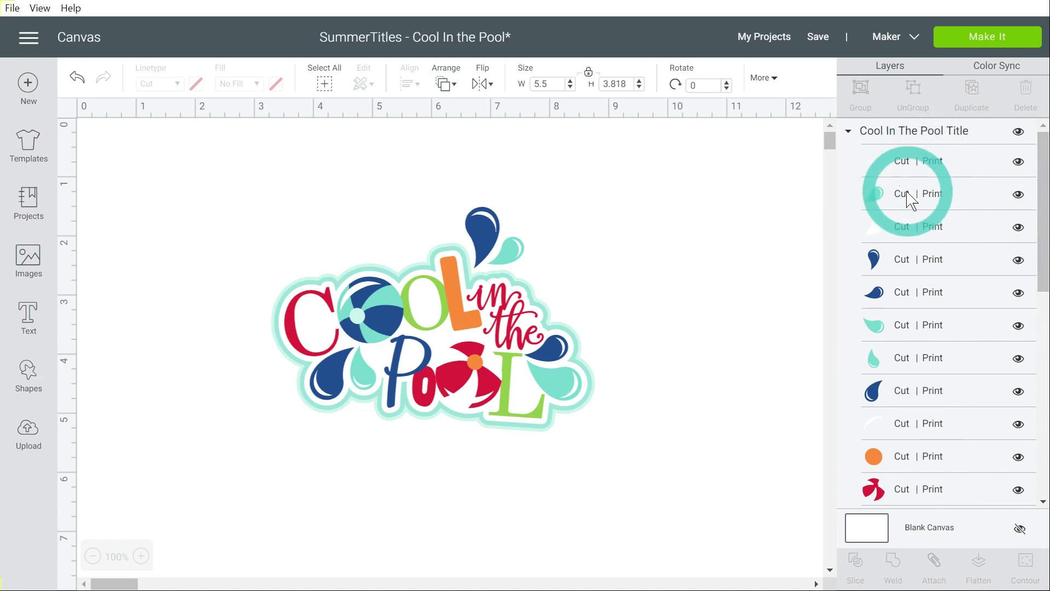
drag(1046, 192, 1021, 165)
click(977, 33)
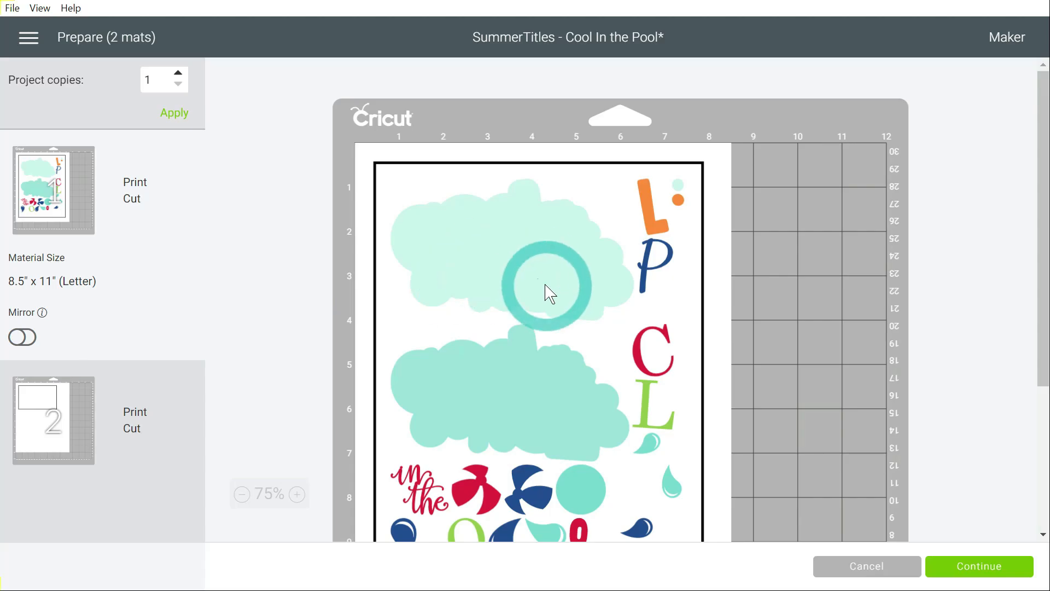
drag(549, 294, 595, 405)
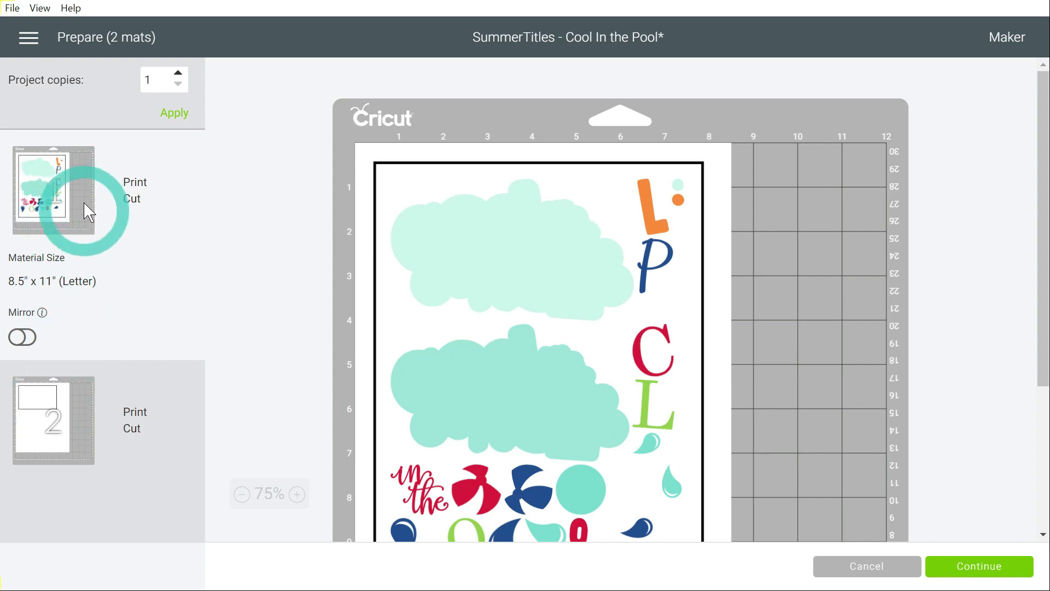
scroll(588, 413, down, 3)
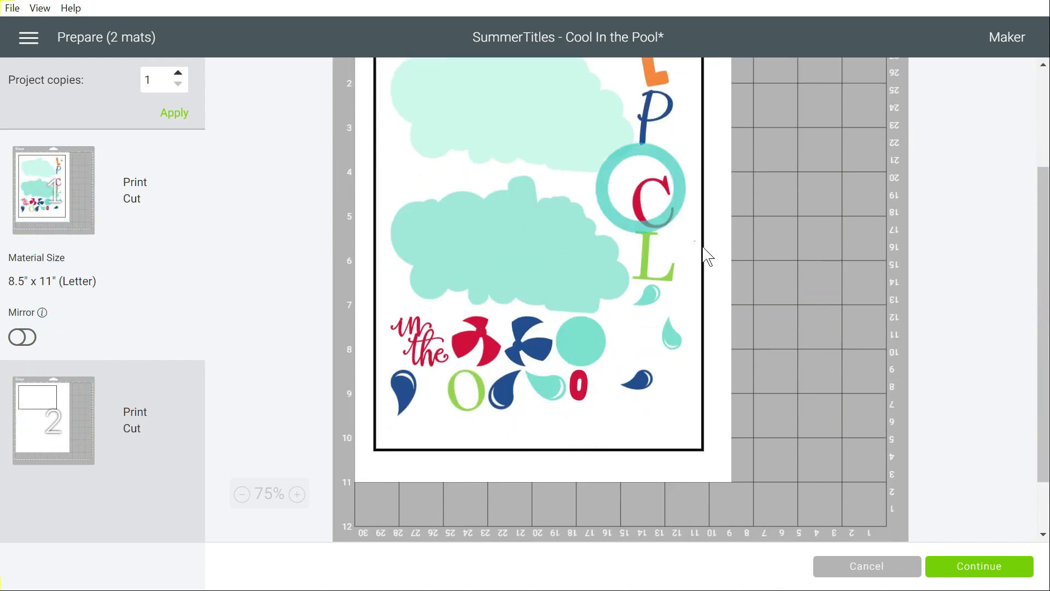
click(49, 438)
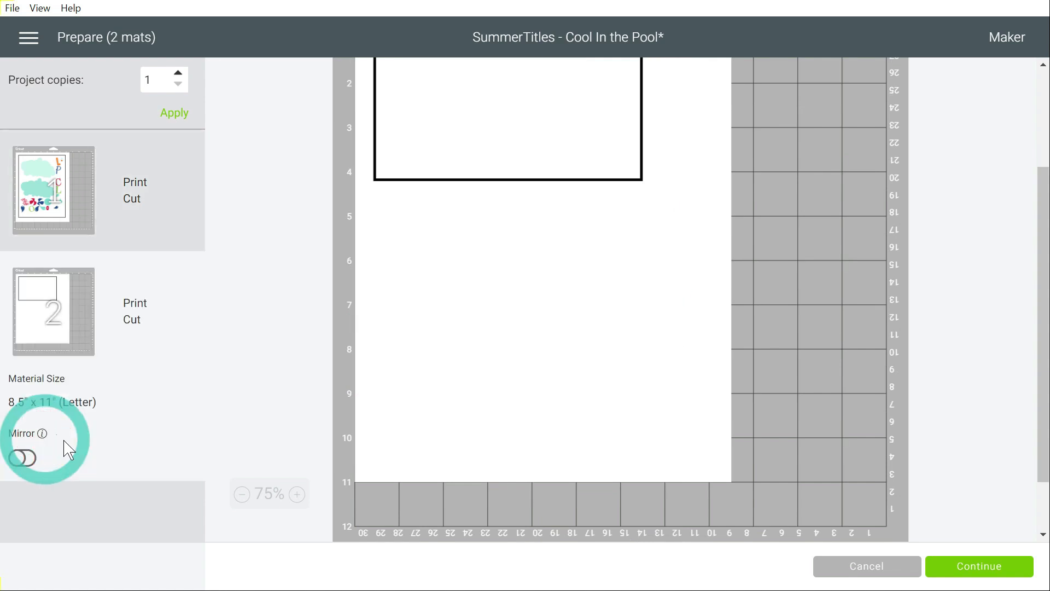
scroll(389, 409, up, 3)
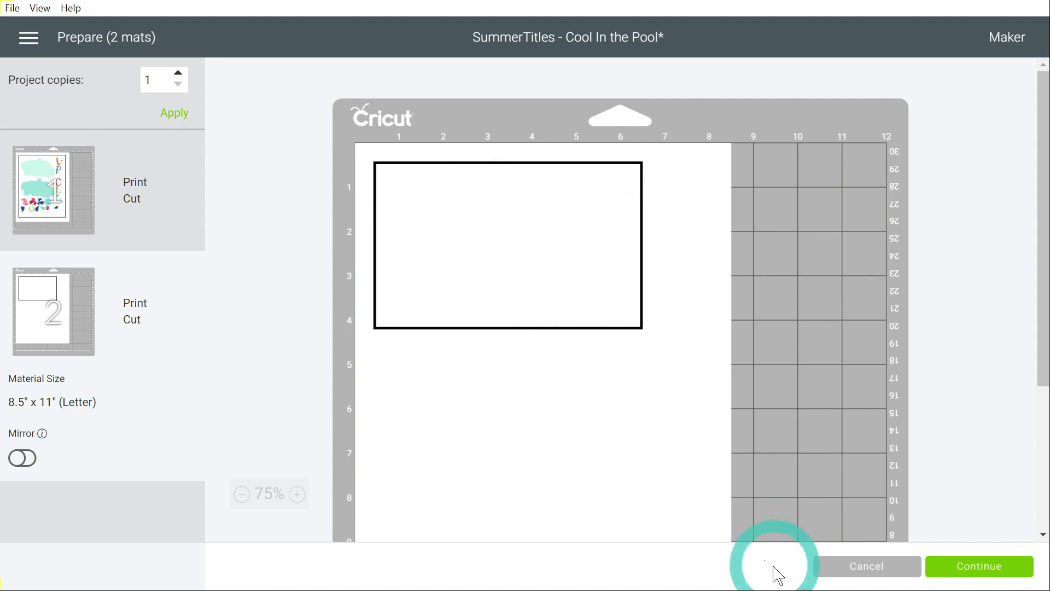
click(851, 571)
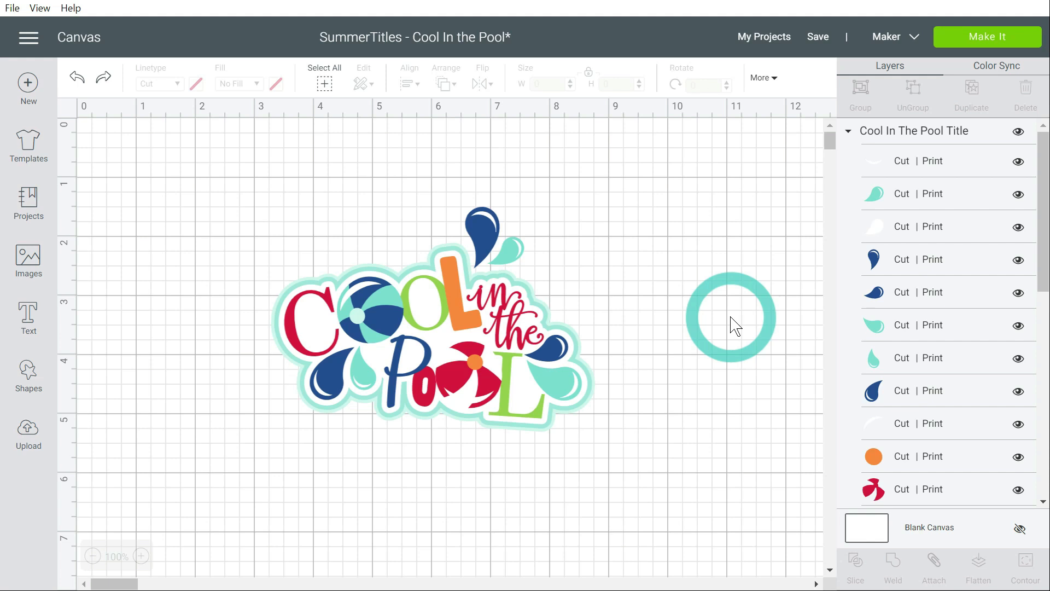
Duplicate the printable Cool In The Pool title and place the two copies side by side near the top of the canvas
drag(733, 325, 673, 285)
click(528, 396)
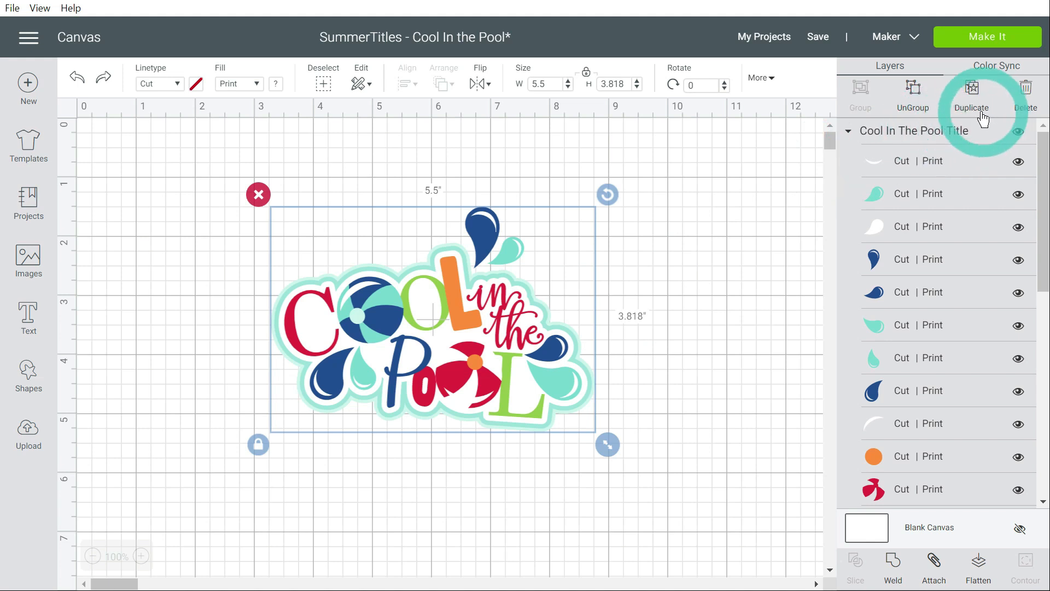
click(972, 93)
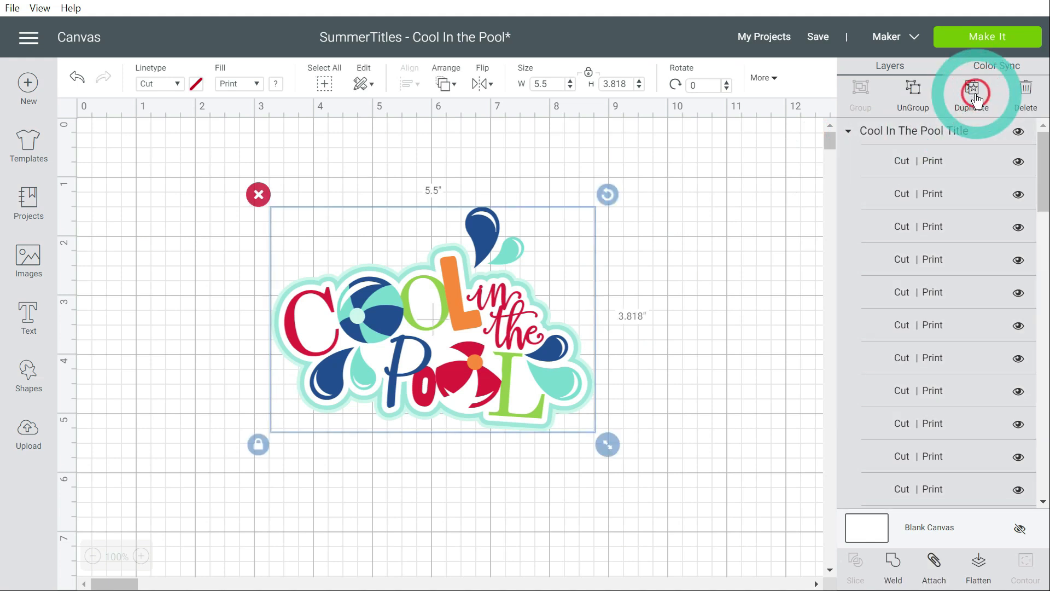
drag(426, 351, 529, 272)
drag(362, 356, 143, 271)
drag(482, 316, 535, 312)
drag(340, 323, 358, 324)
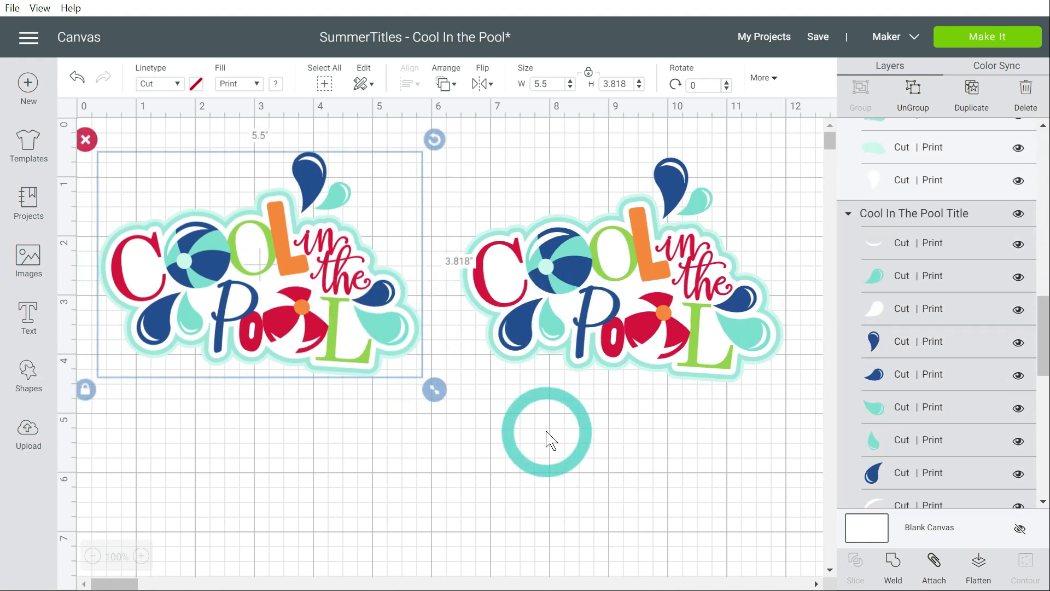
Collapse the layer groups of both Cool In The Pool title copies
drag(1045, 343, 1047, 137)
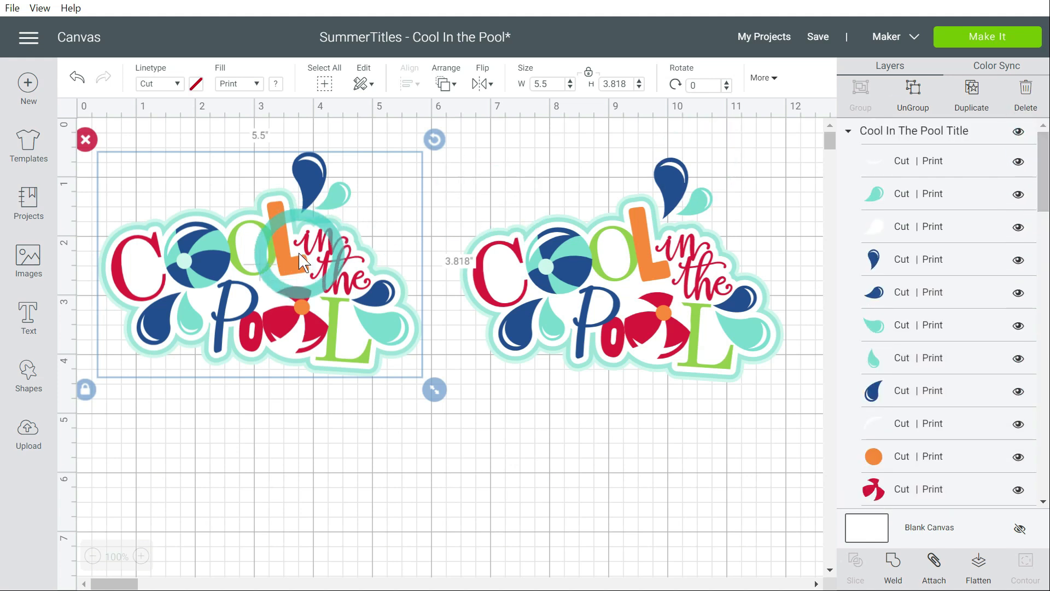
drag(1043, 174, 1042, 305)
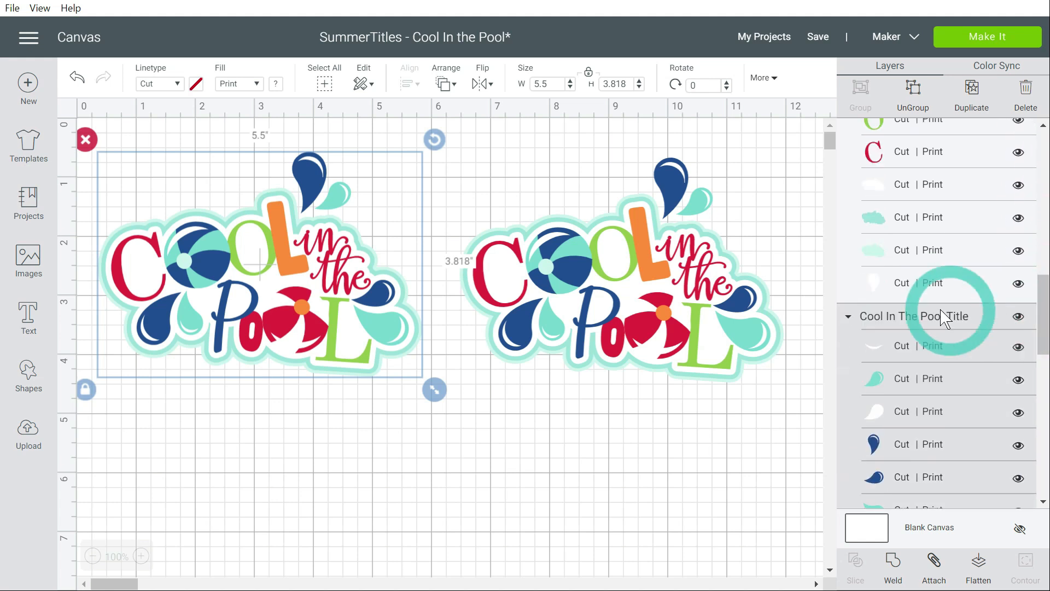
click(847, 322)
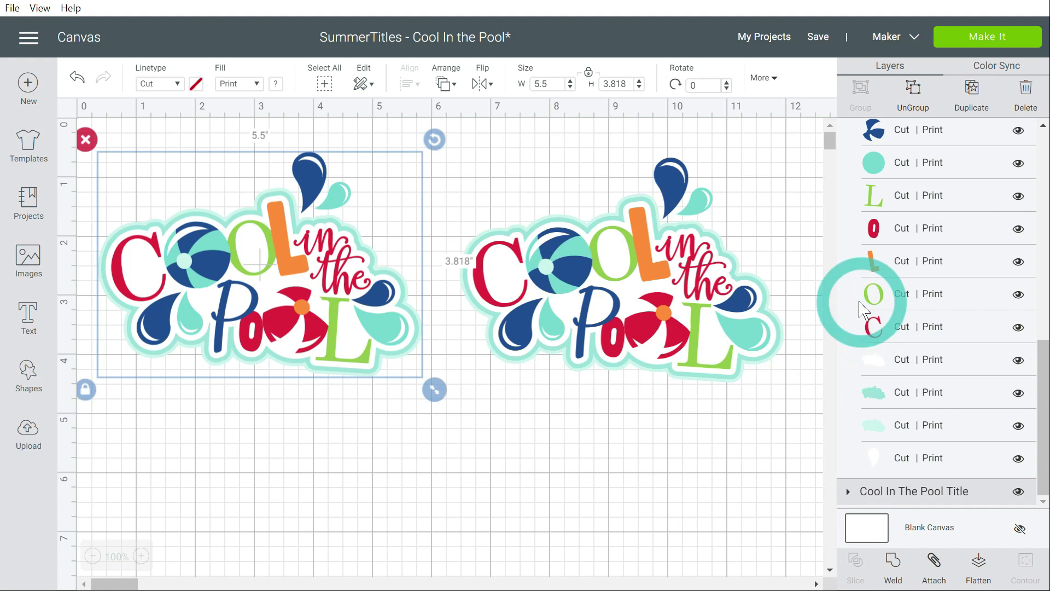
click(692, 280)
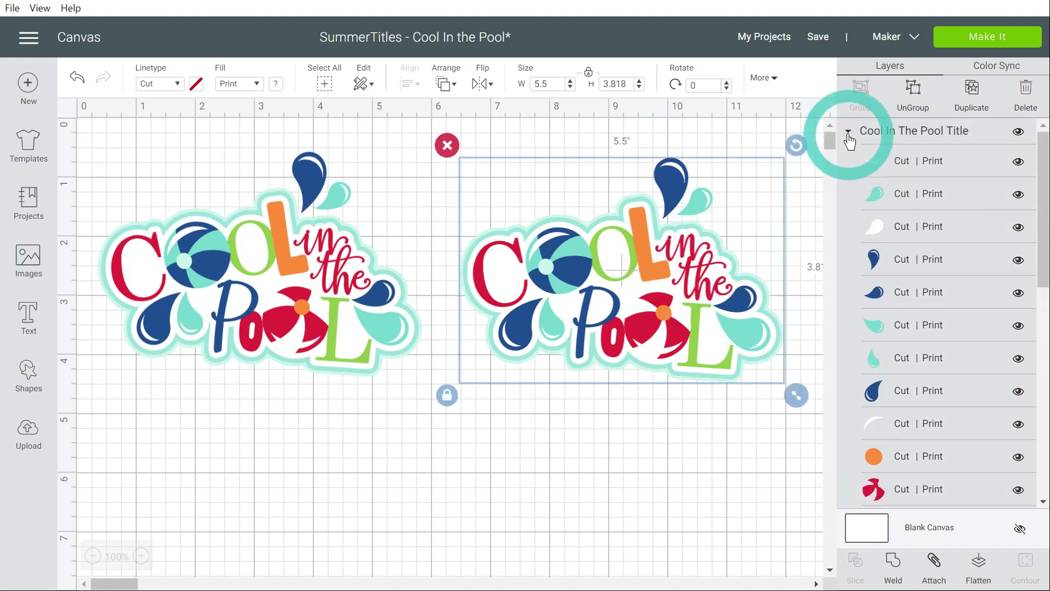
click(848, 134)
Expand the left title's layers and hide its medium-teal and pale-teal background shapes
click(305, 241)
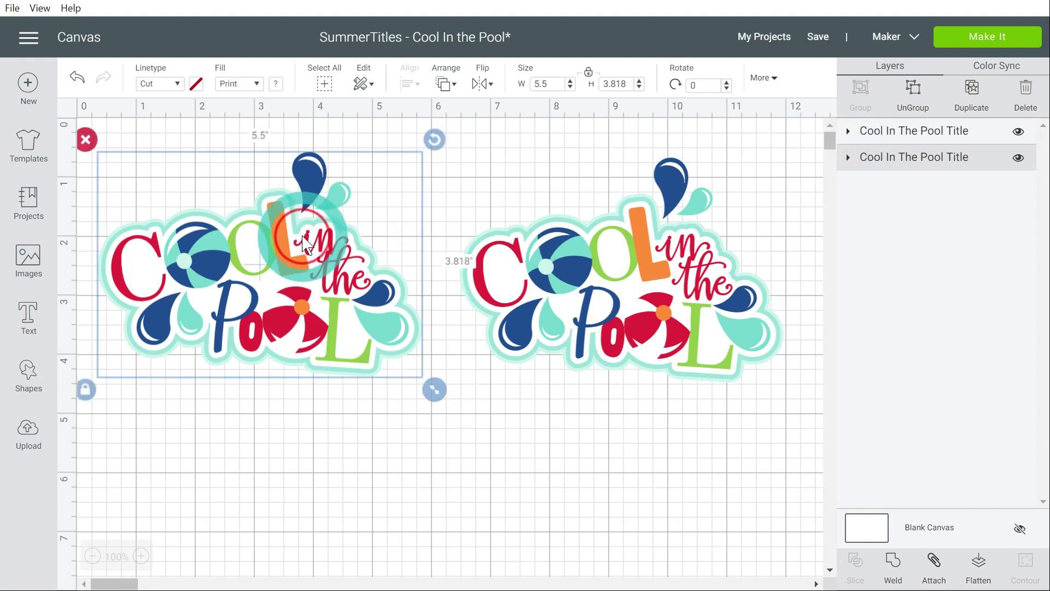
click(849, 161)
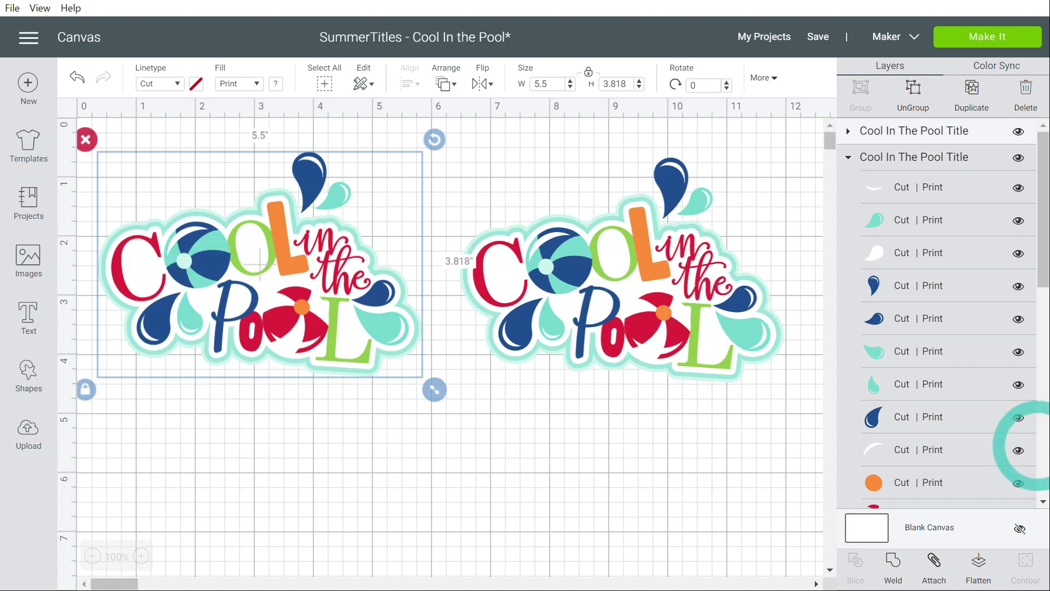
drag(1042, 257, 1031, 481)
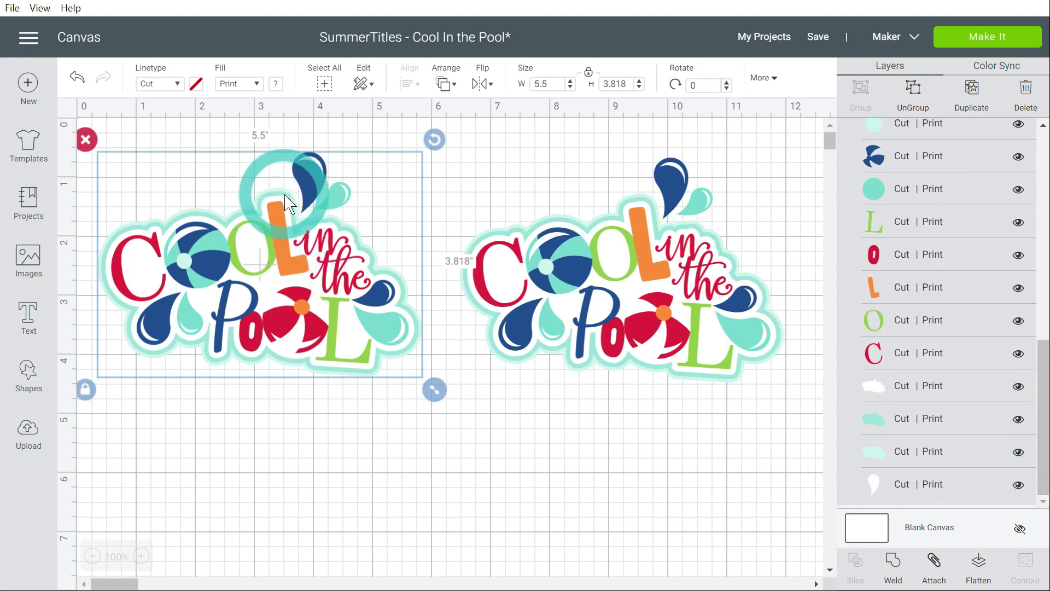
click(1018, 388)
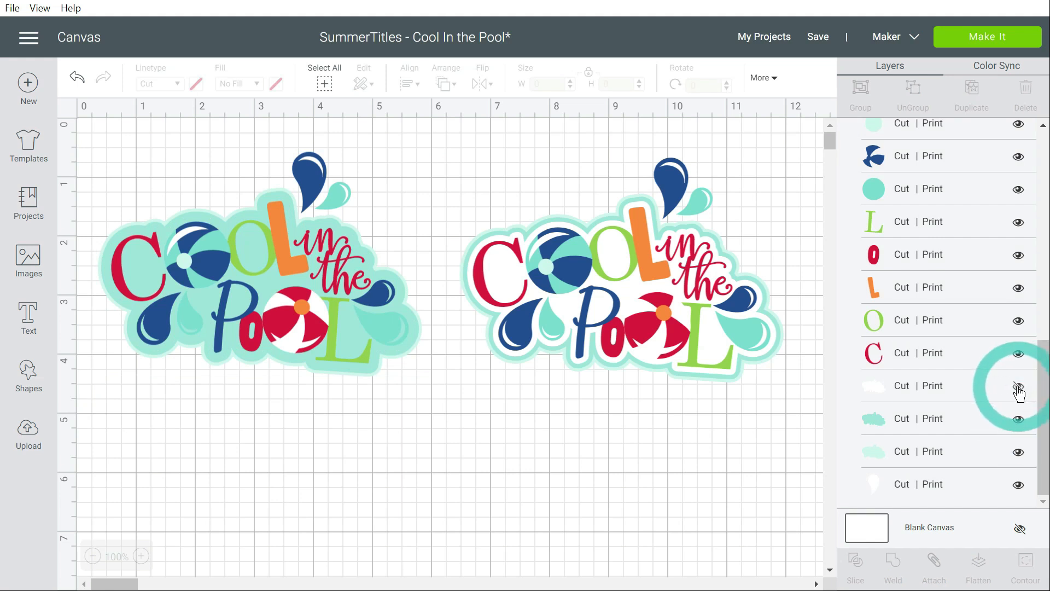
click(1017, 389)
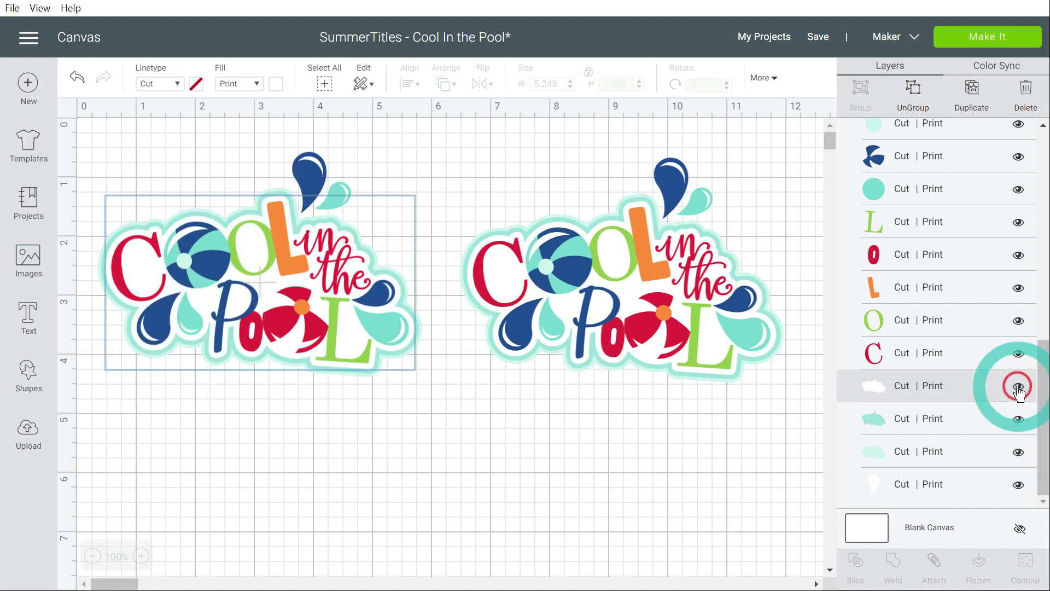
click(1018, 422)
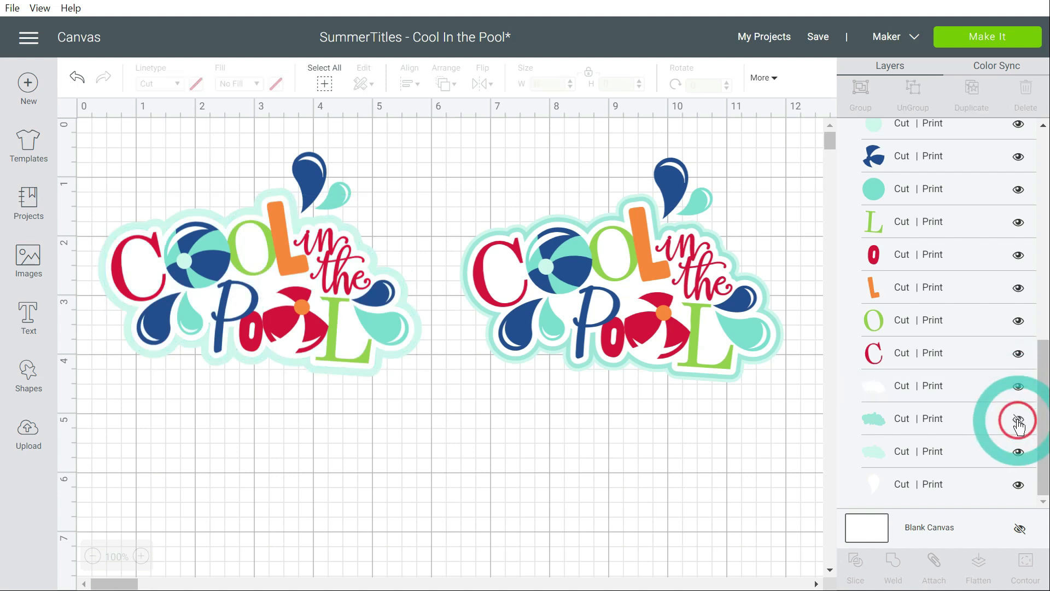
click(1018, 454)
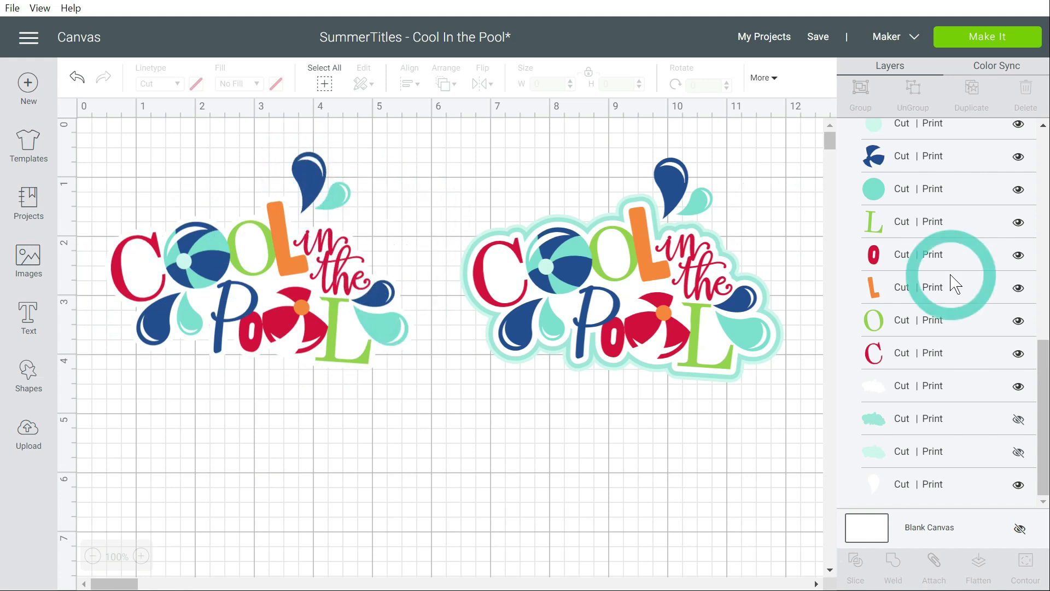
Hide the white highlight, small teal droplet, its white backing and the large navy droplet above the left title's lettering
drag(1043, 350, 1042, 153)
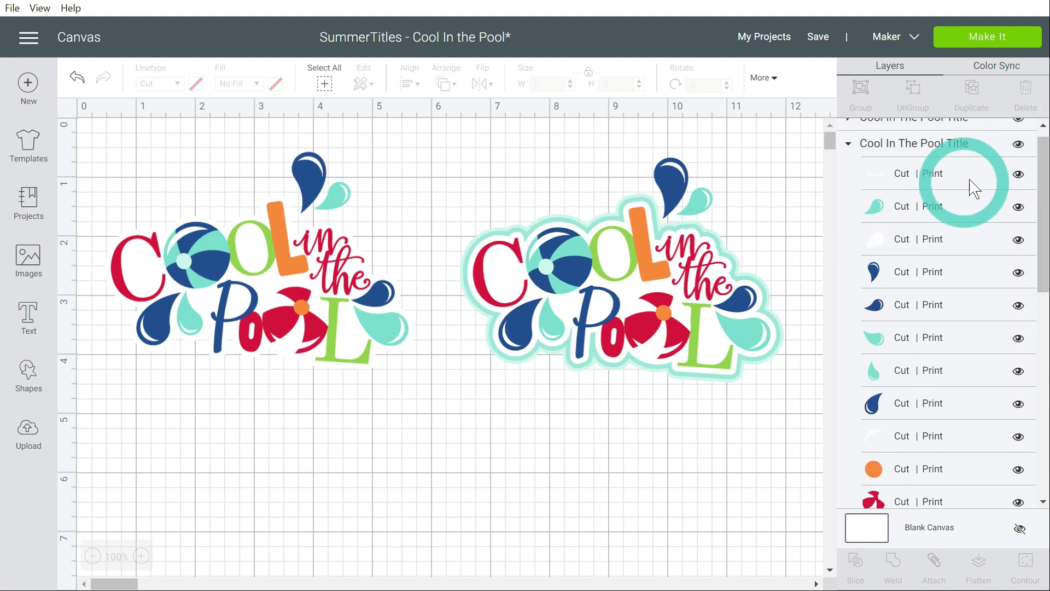
click(1018, 175)
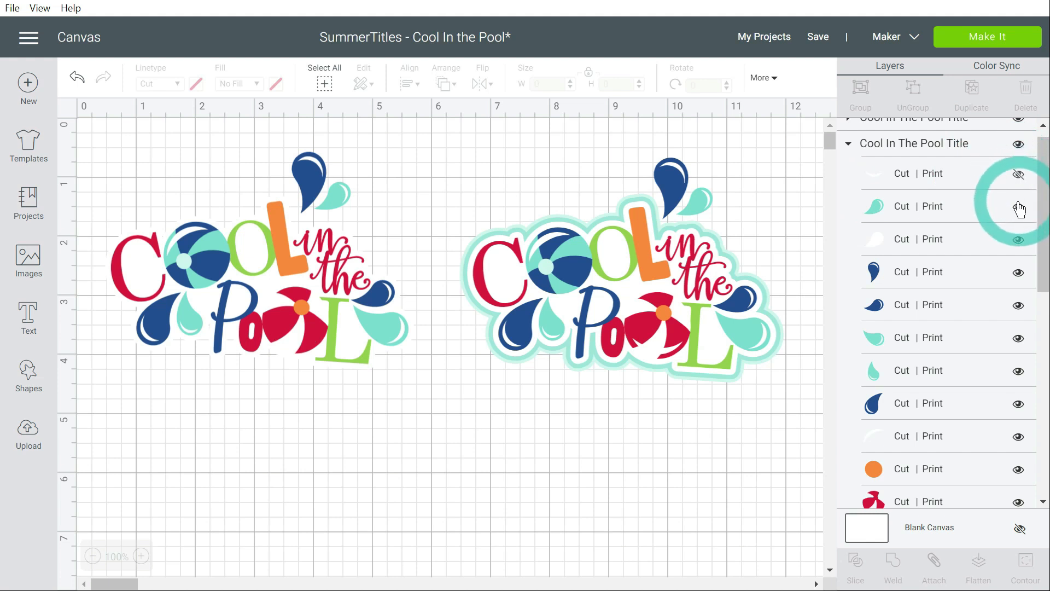
click(1018, 206)
click(1020, 242)
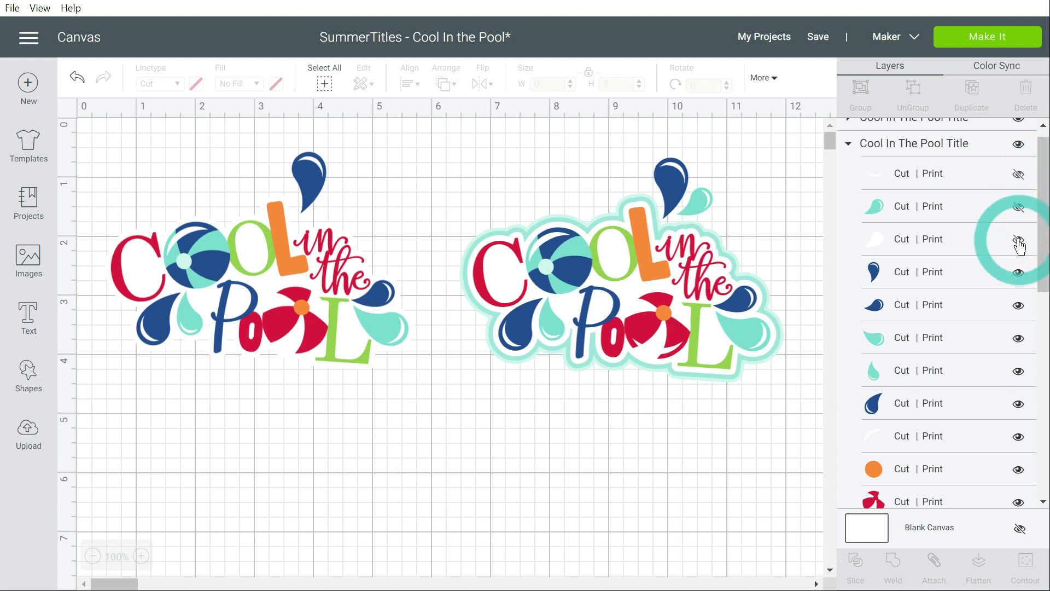
click(902, 209)
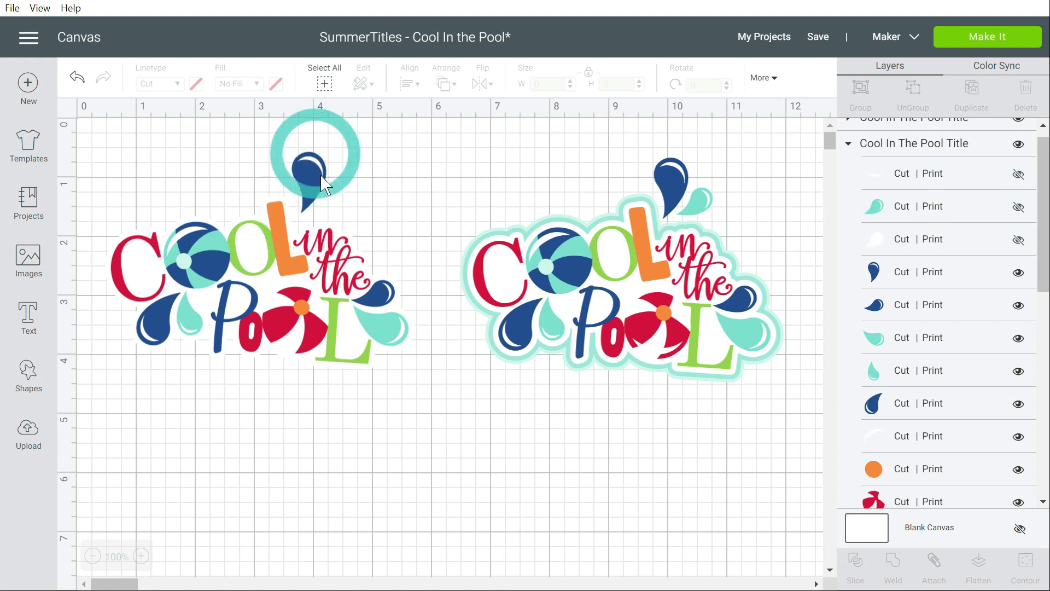
click(1018, 273)
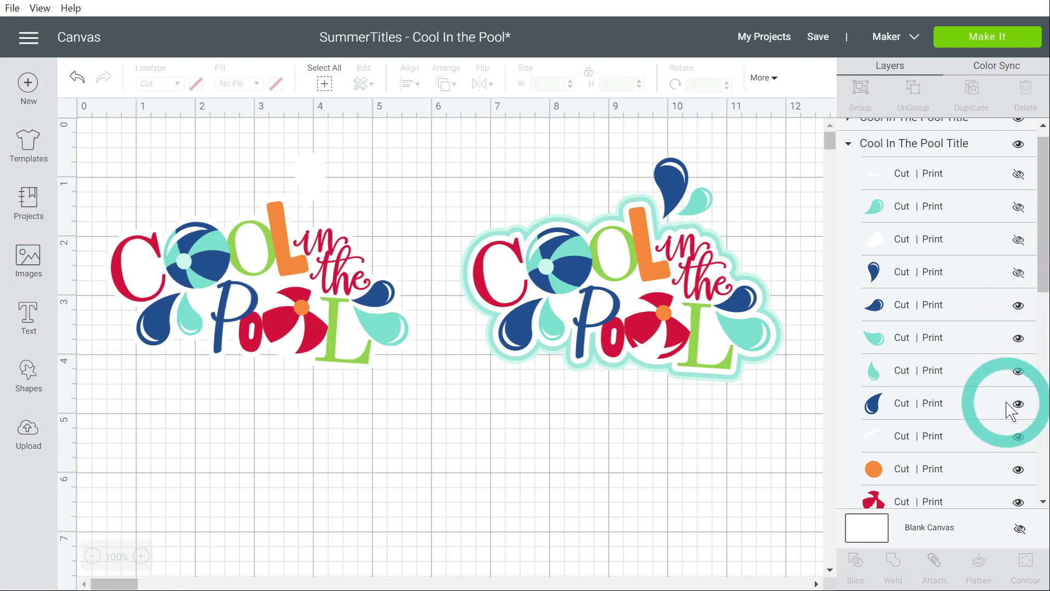
Identify the white droplet backing at the end of the left title's layers by switching its visibility off and on
scroll(1011, 416, down, 7)
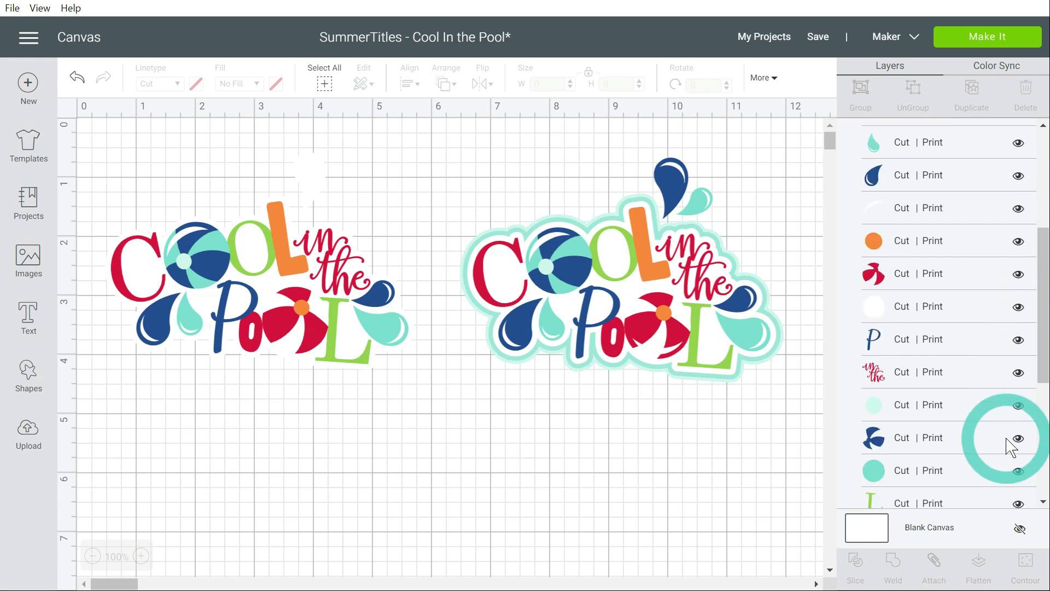
scroll(997, 488, down, 5)
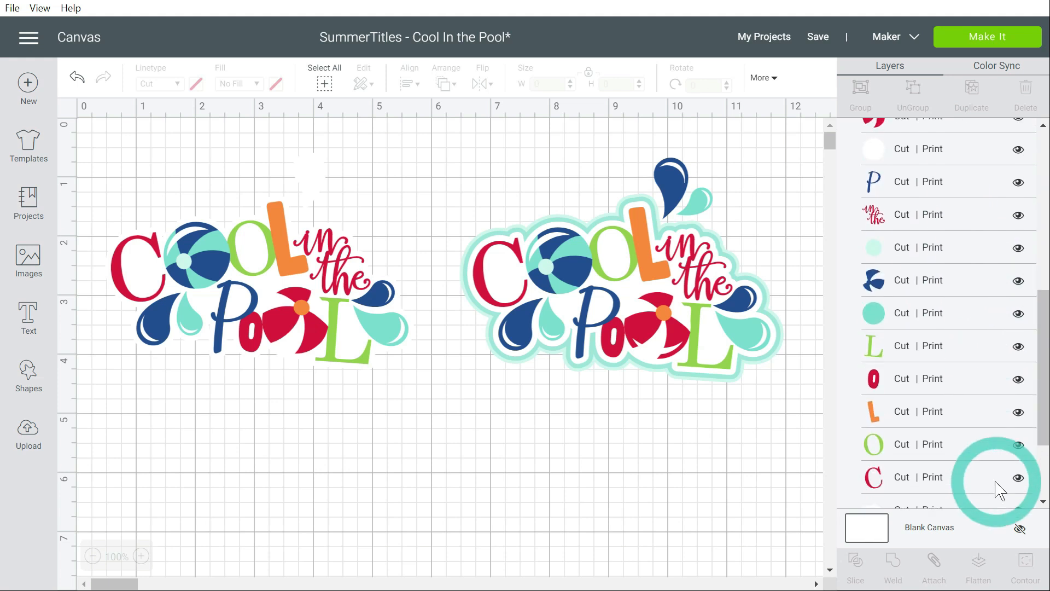
scroll(997, 488, down, 4)
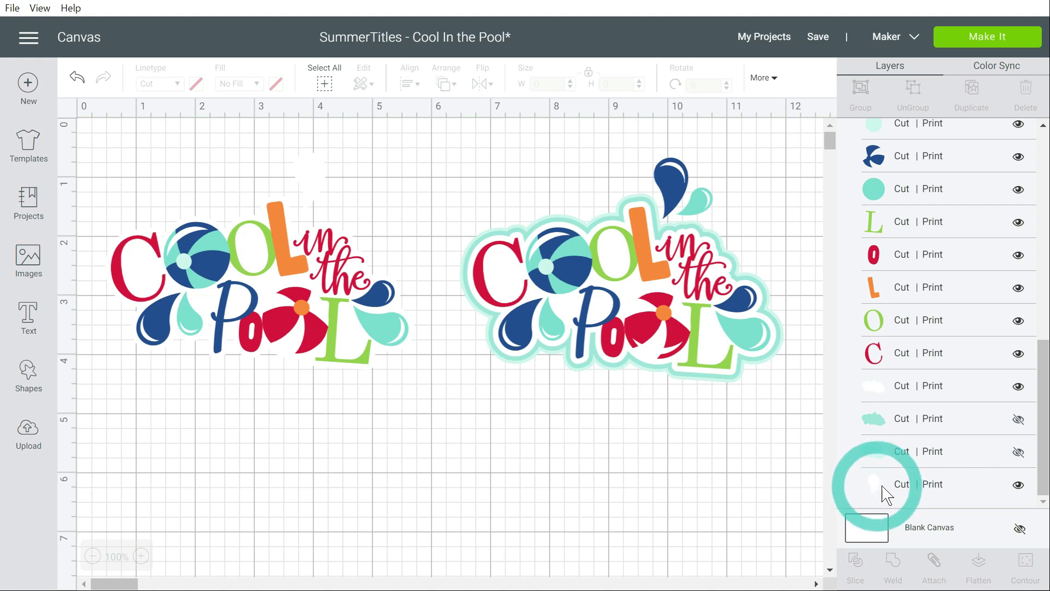
click(1019, 485)
click(1019, 487)
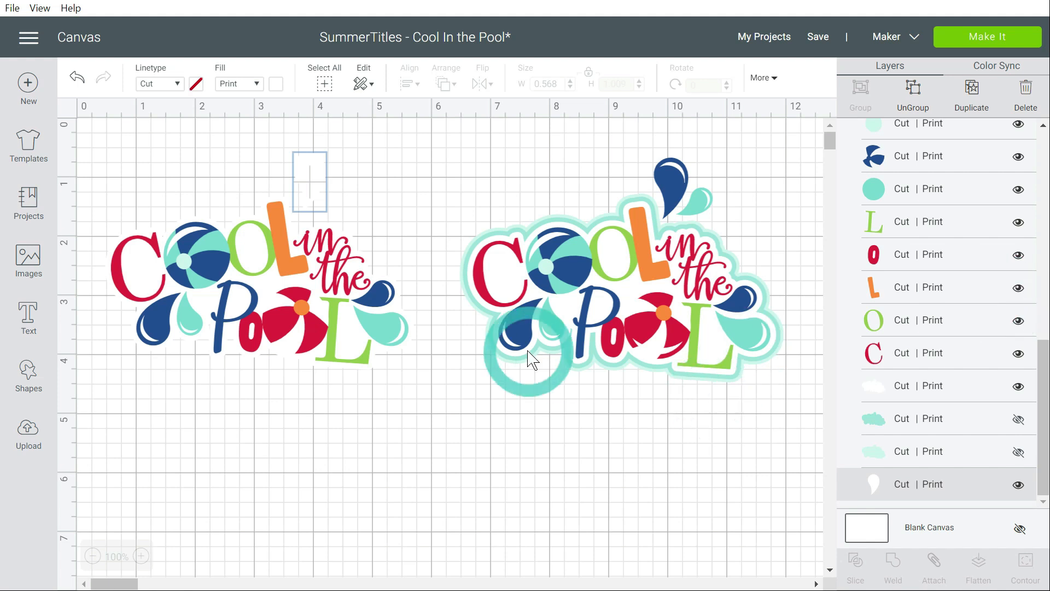
Flatten the left title's visible layers into a single print-then-cut image
click(324, 320)
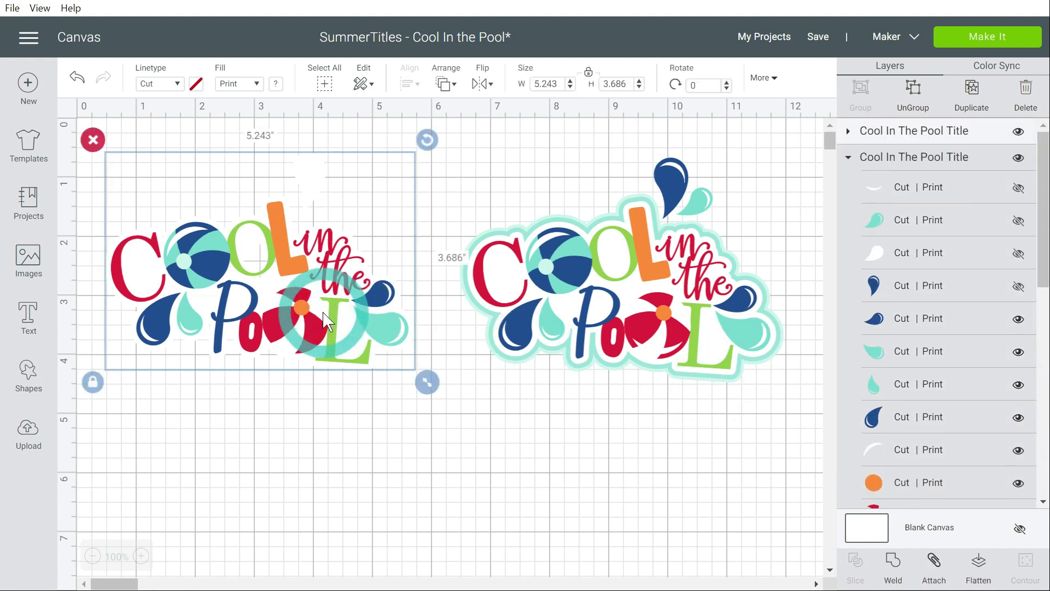
click(978, 563)
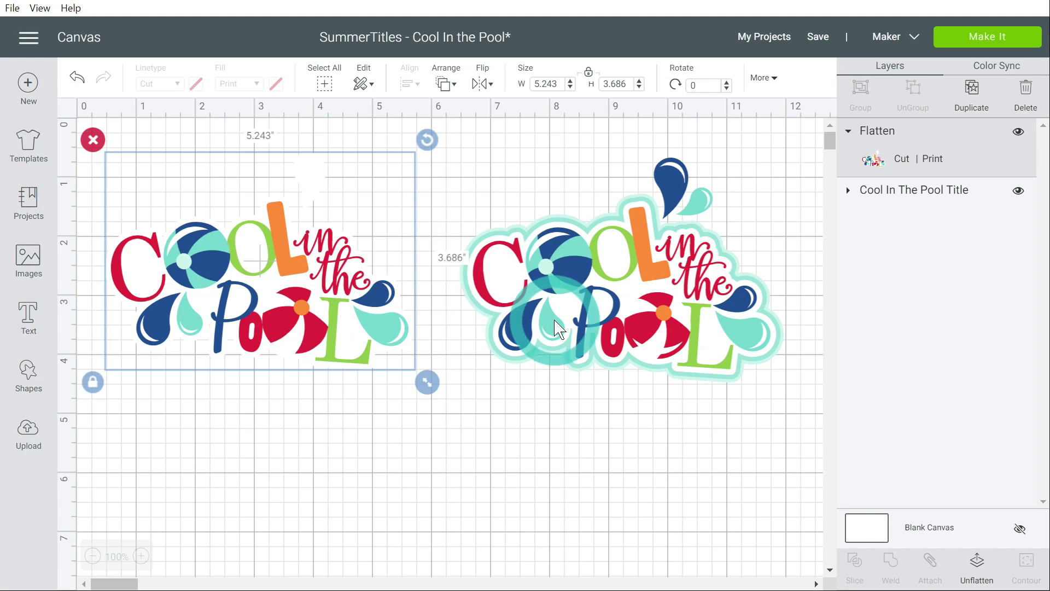
Expand the right title's layers and hide its white background shape
click(611, 328)
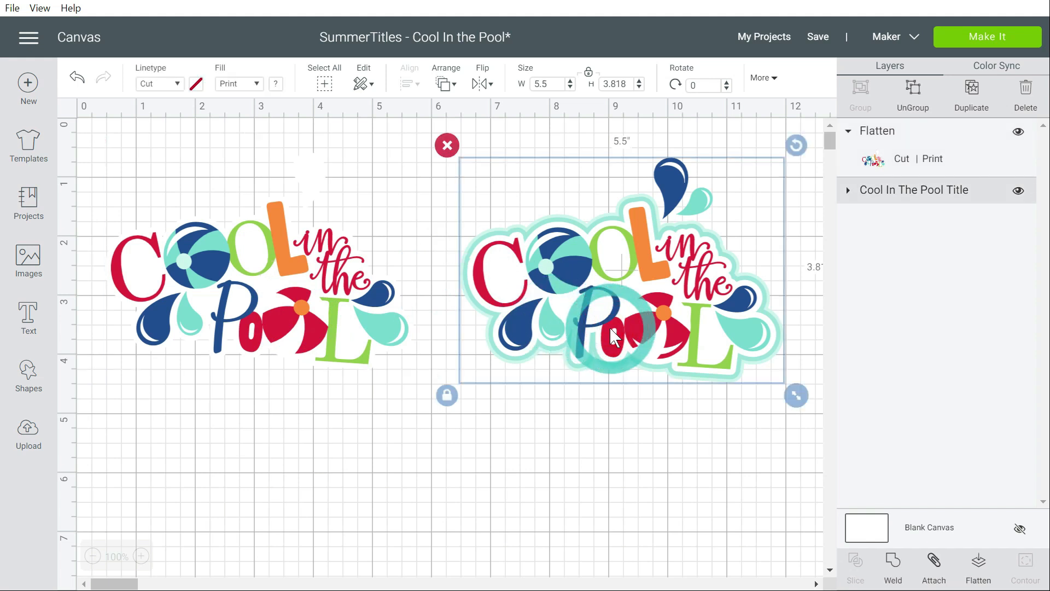
click(848, 192)
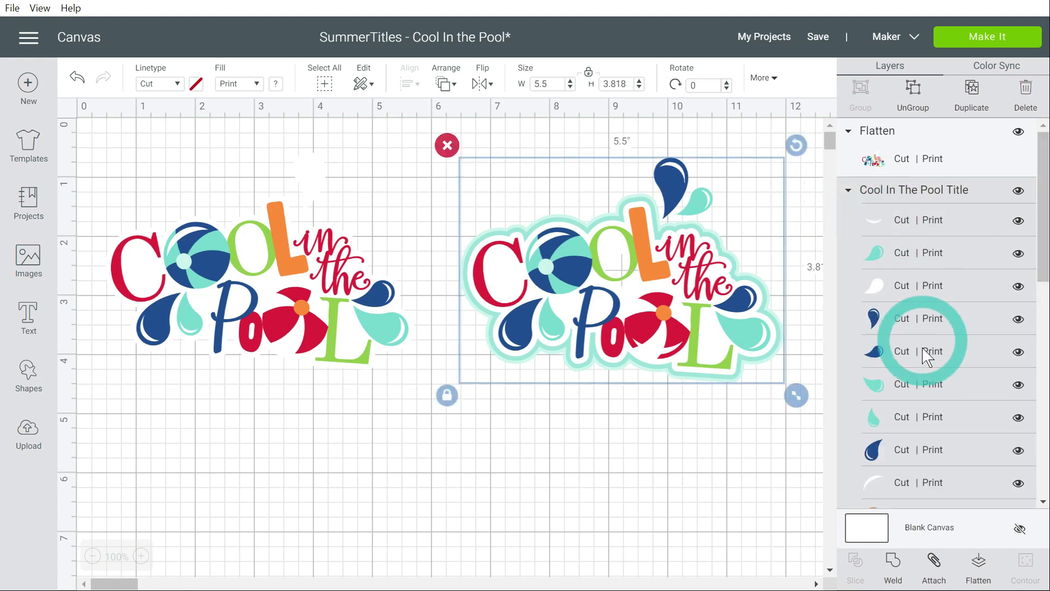
drag(1043, 235, 1043, 469)
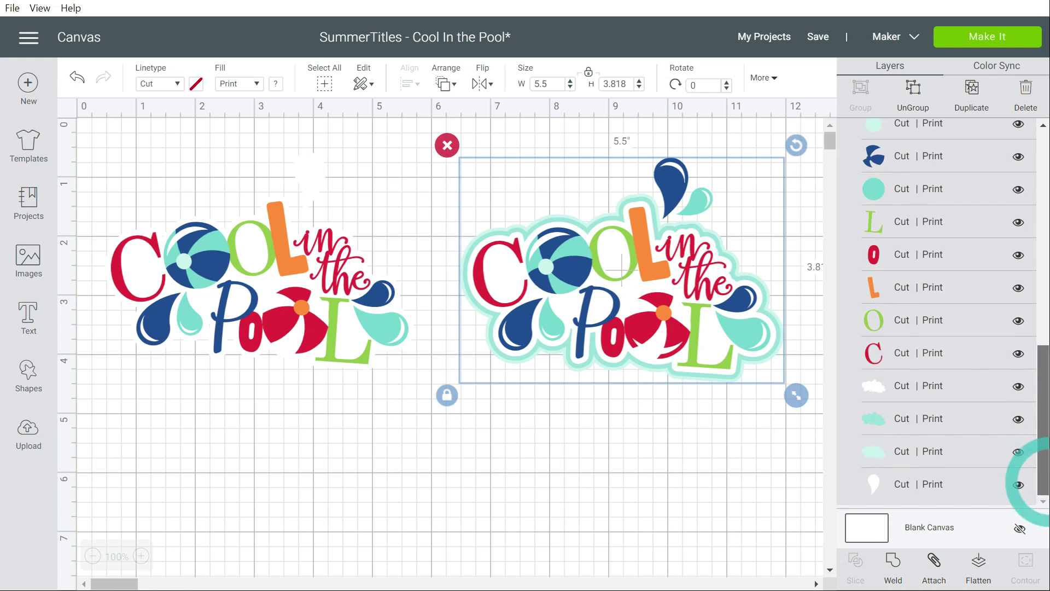
click(878, 390)
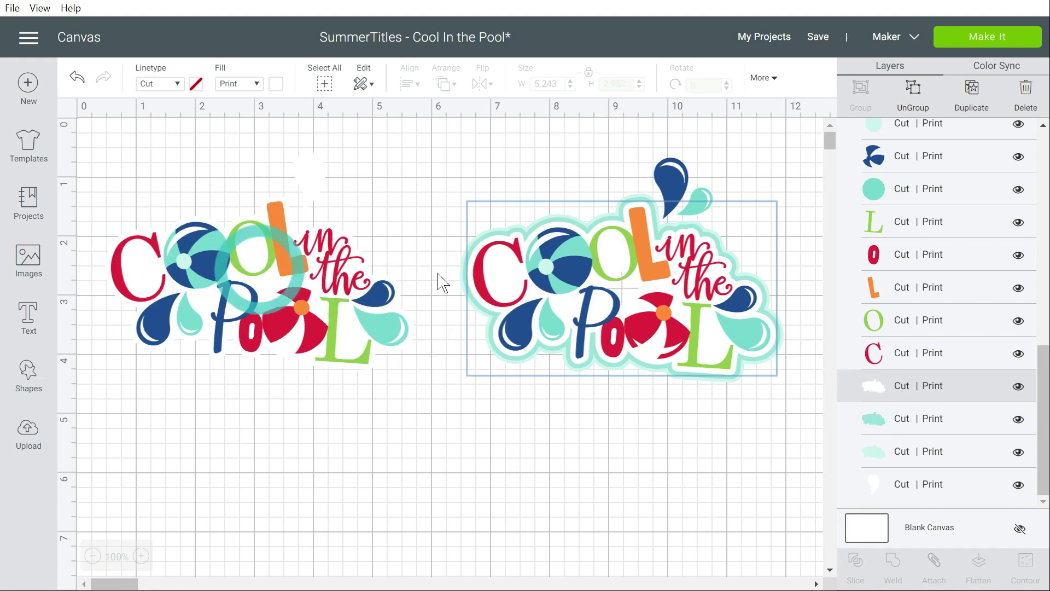
click(1019, 388)
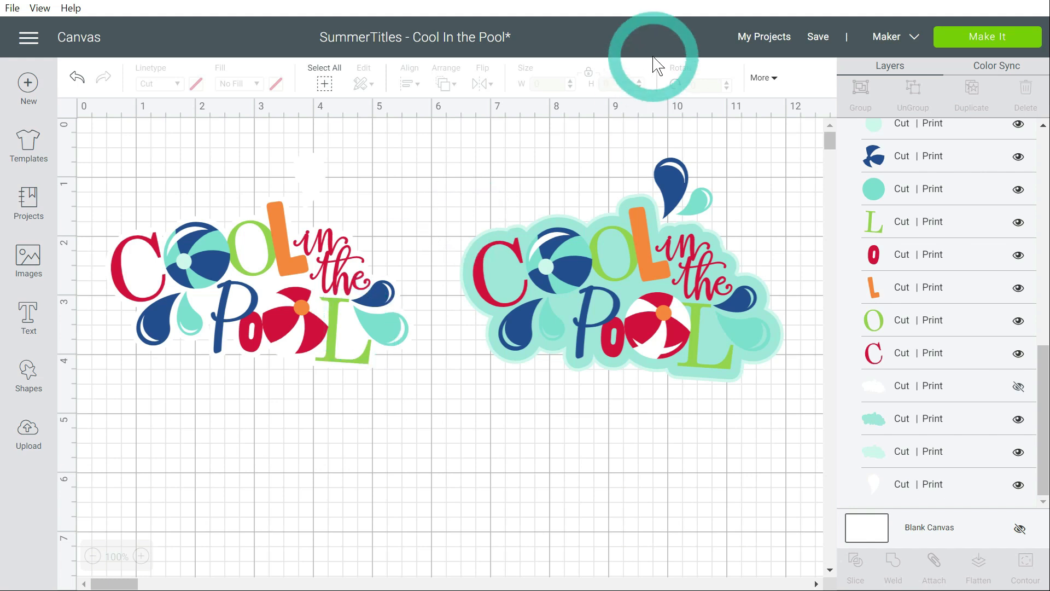
Preview both print-then-cut mats to examine how the flattened title and the separate layers are arranged
click(1001, 40)
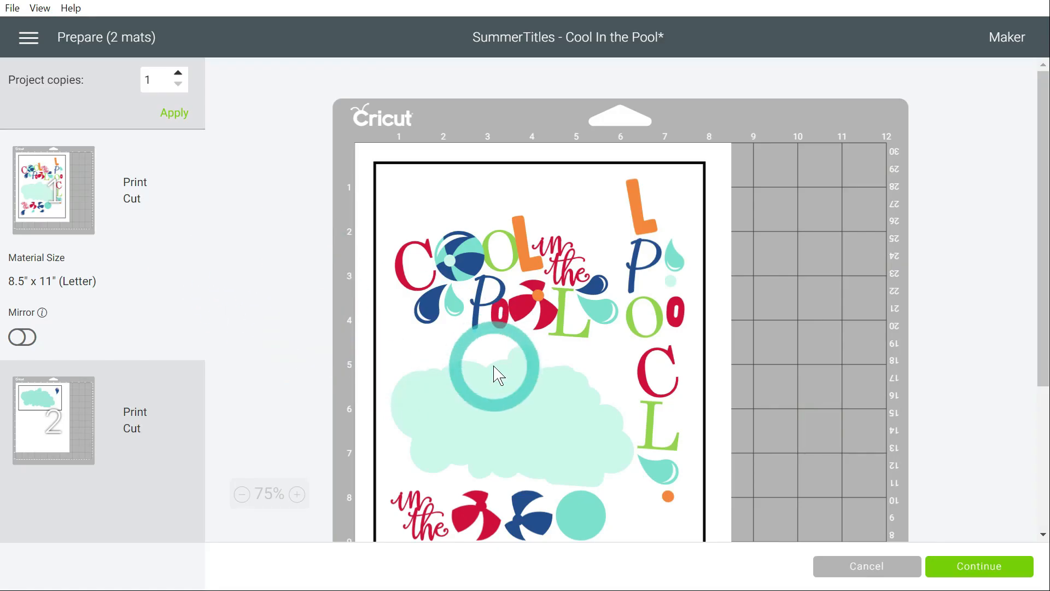
scroll(498, 375, down, 3)
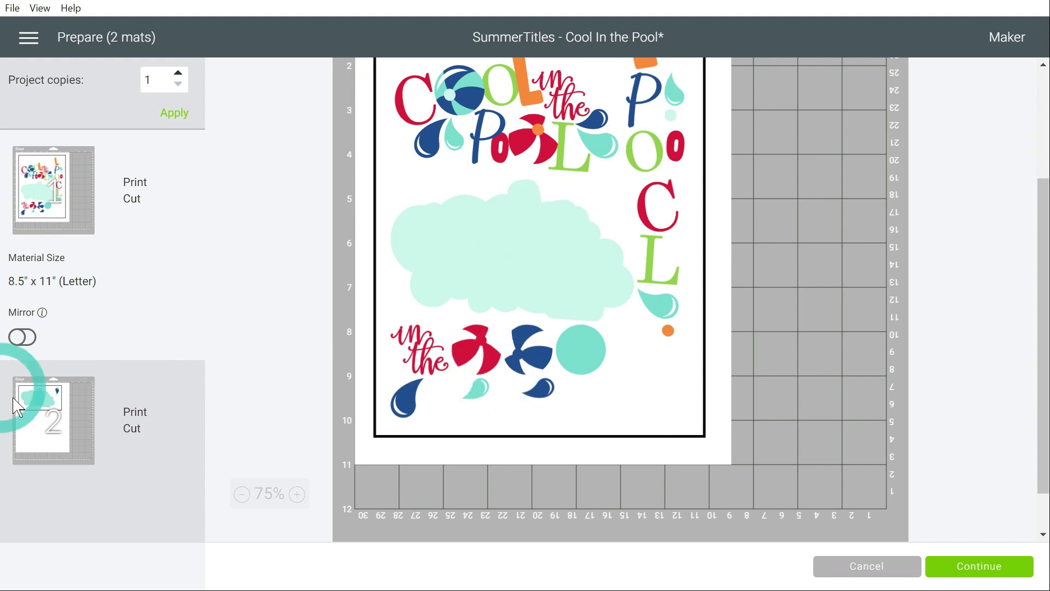
click(44, 446)
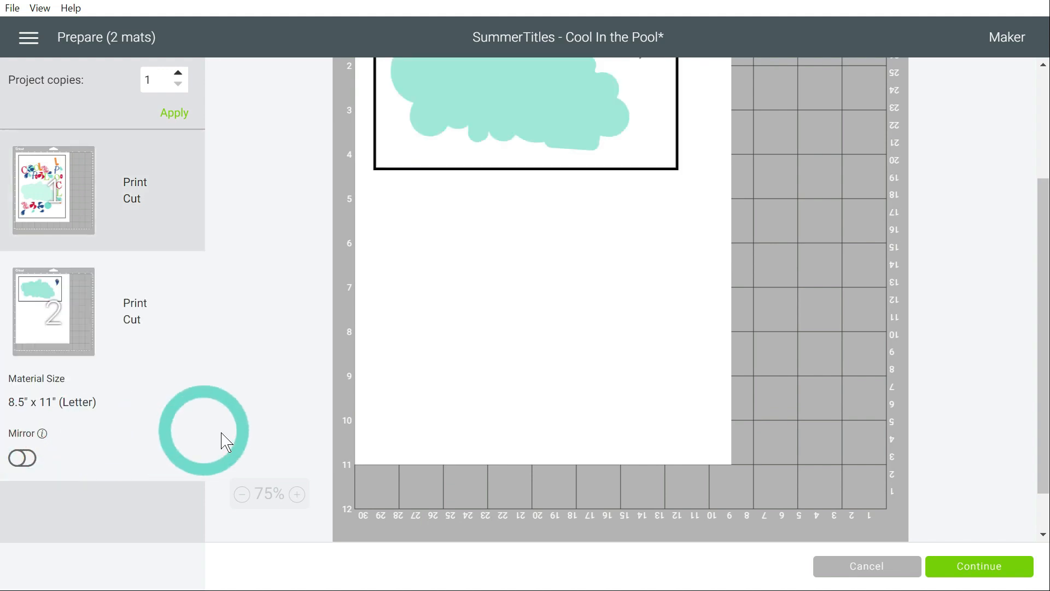
scroll(428, 402, up, 1)
scroll(428, 403, up, 2)
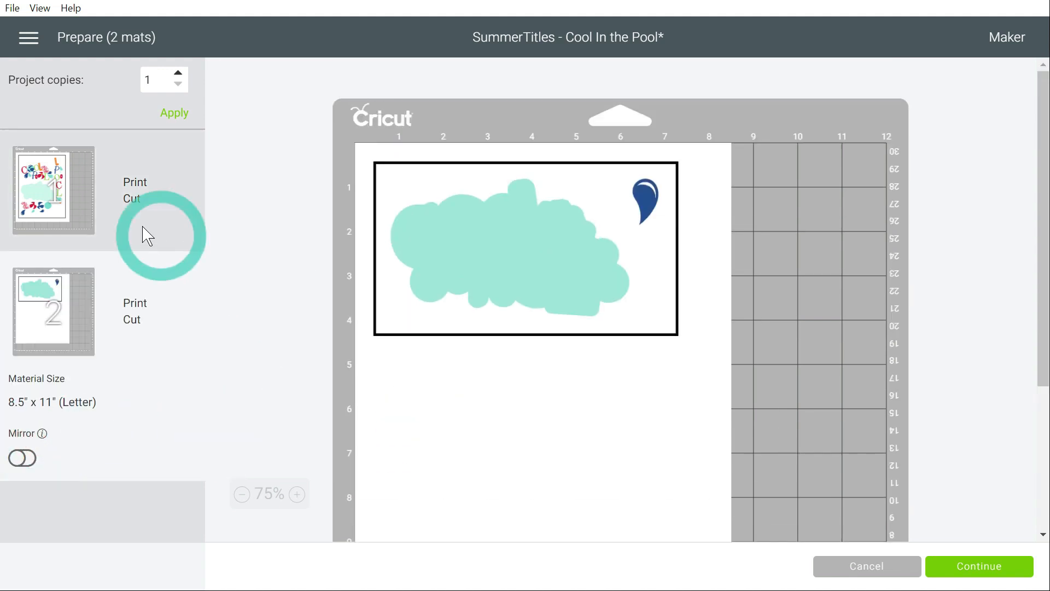
click(68, 219)
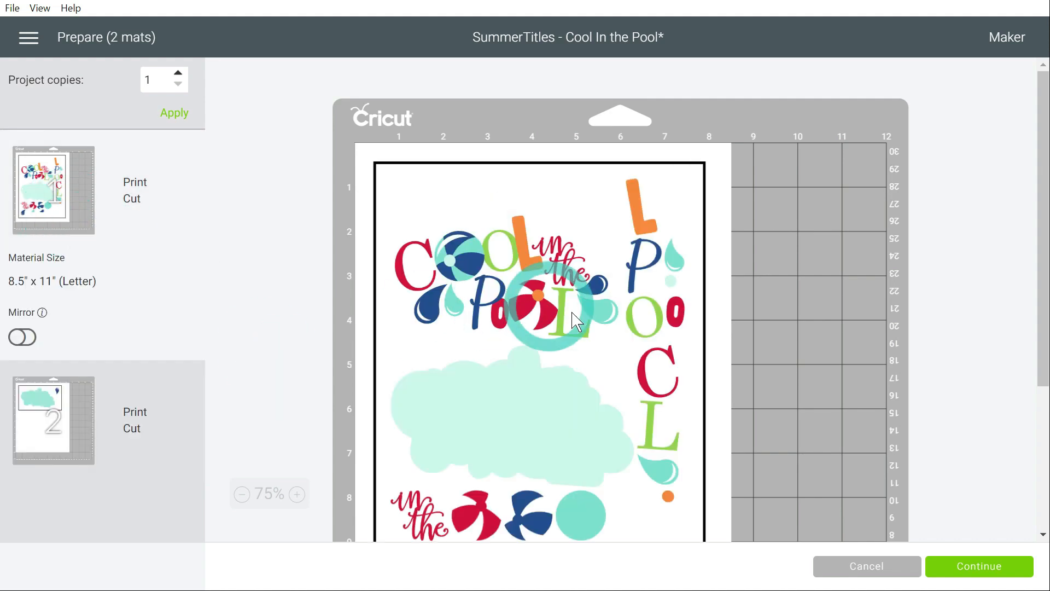